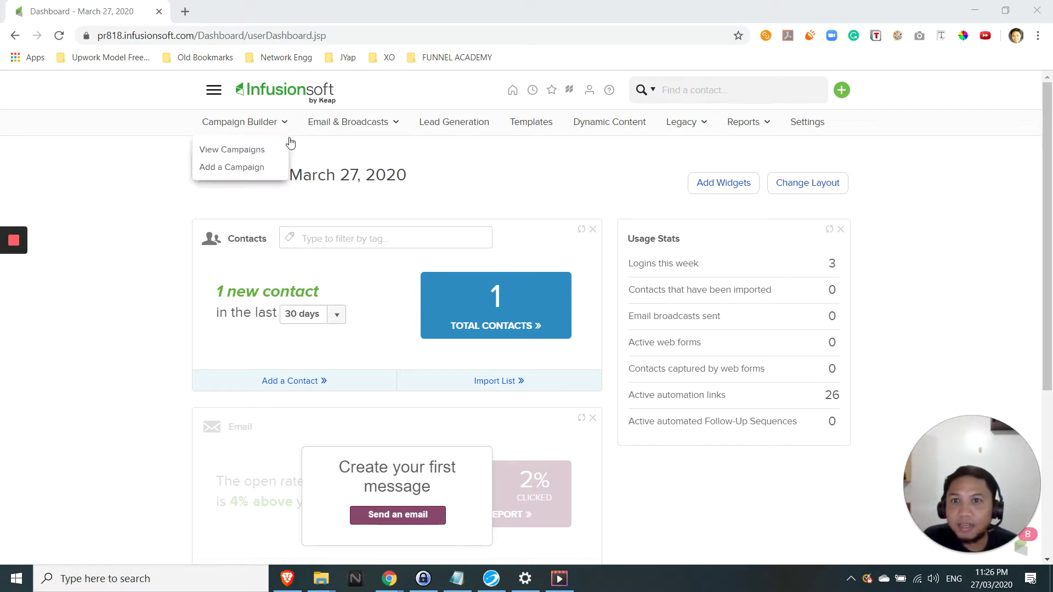
- Go to Marketing > Campaign Builder and scroll through the four listed campaigns
mouse_move(328, 151)
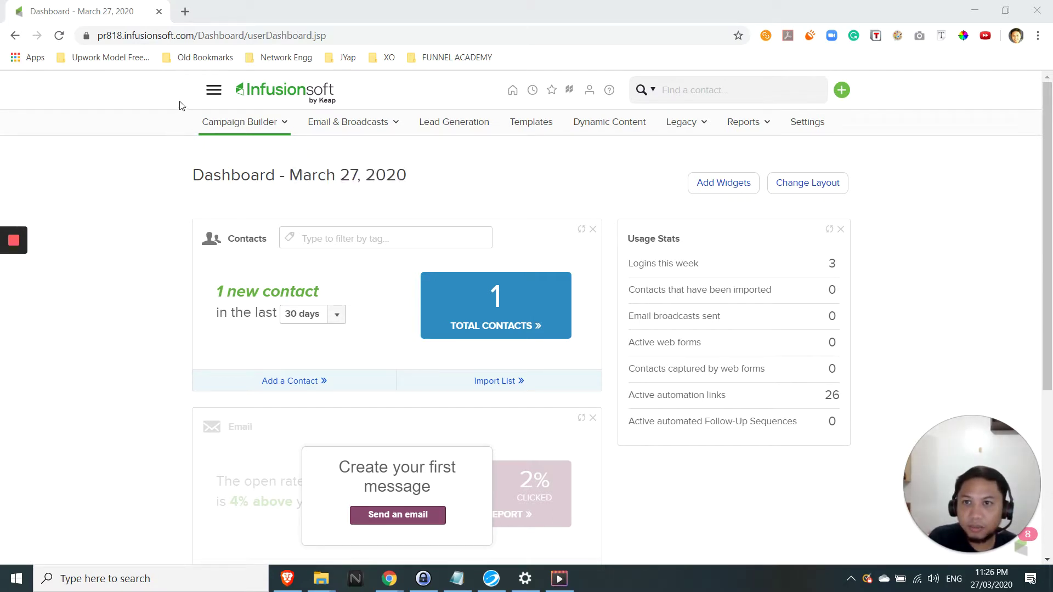
left_click(214, 95)
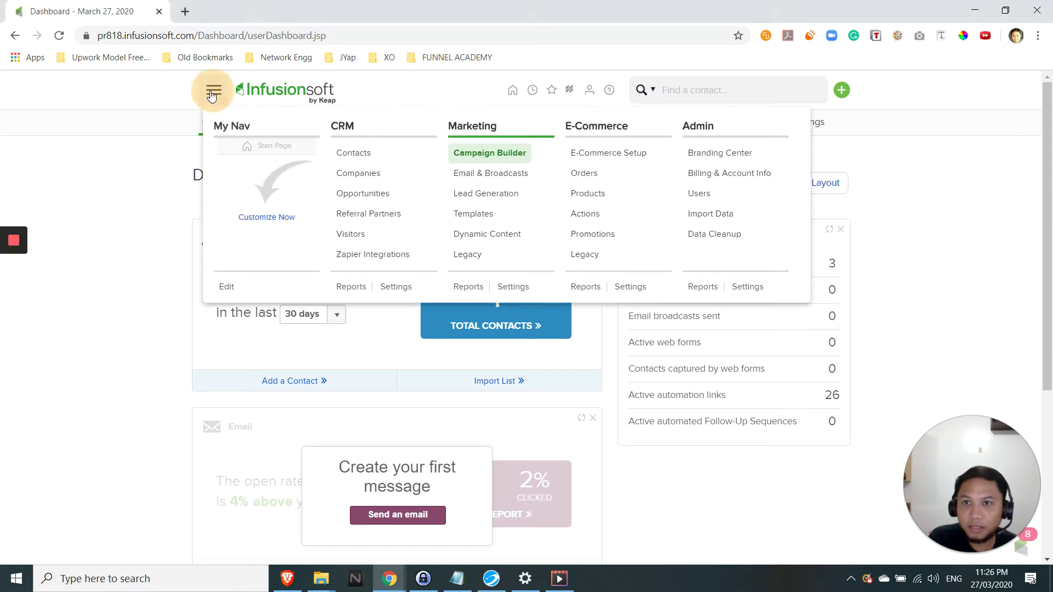
left_click(496, 127)
left_click(225, 94)
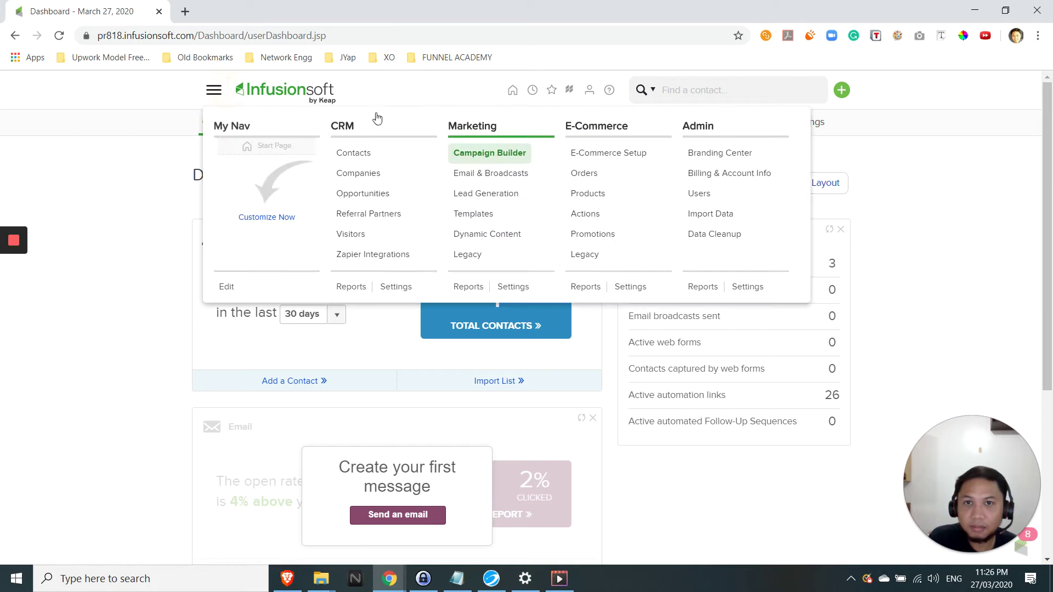
left_click(489, 157)
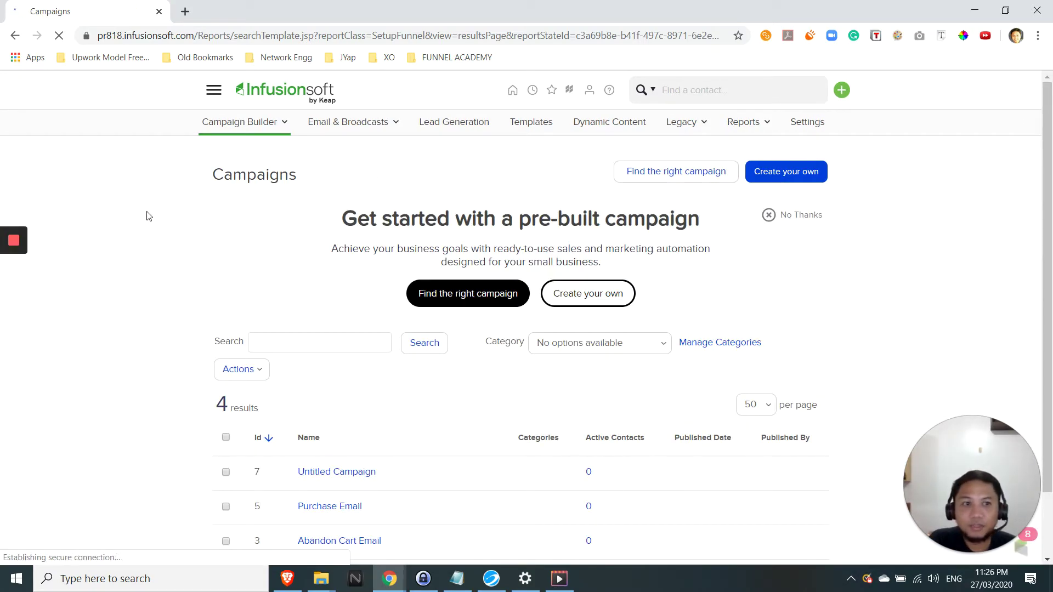
scroll(148, 216, "down", 2)
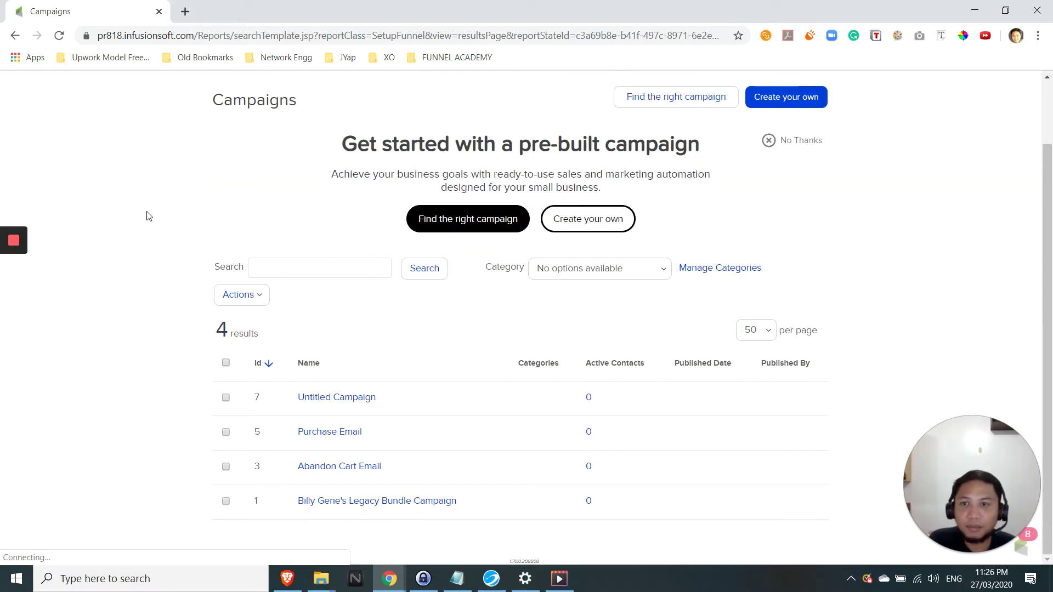
scroll(148, 215, "up", 2)
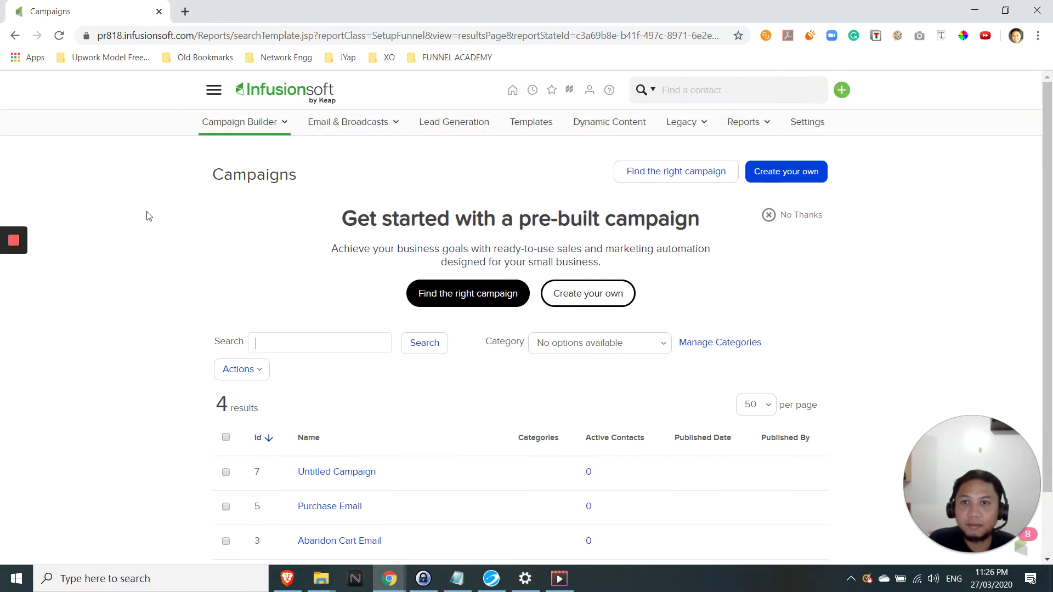
scroll(149, 217, "down", 2)
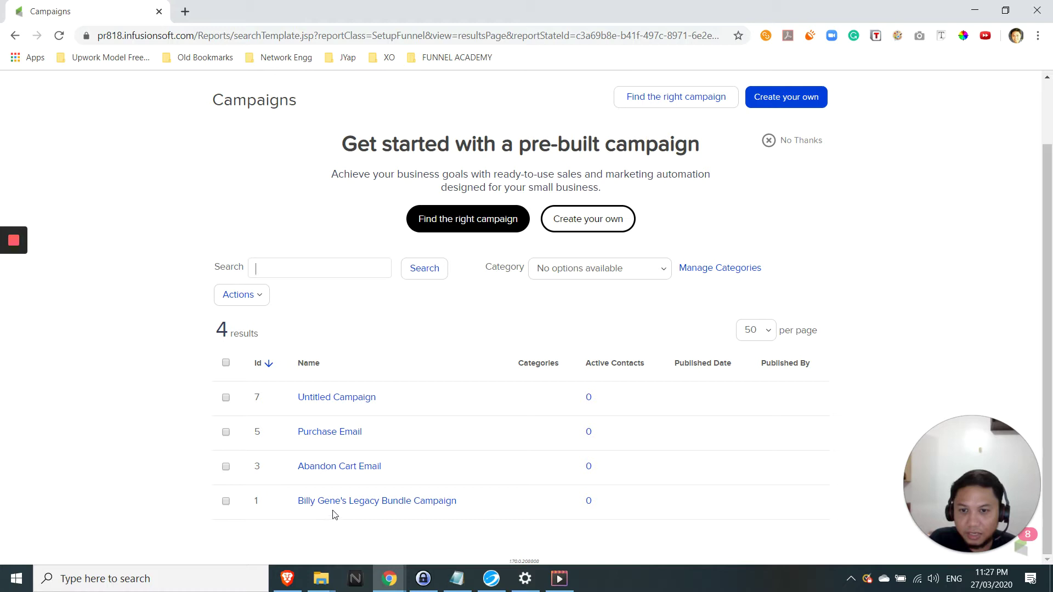
- Open Billy Gene's Legacy Bundle Campaign and scroll down the Campaign Tools panel
left_click(403, 508)
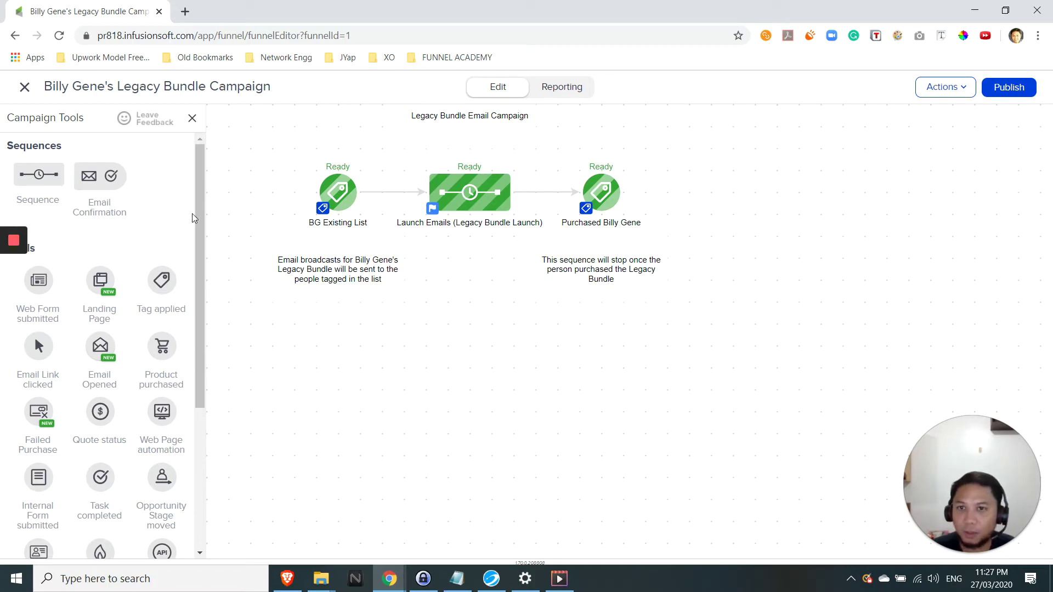
left_click_drag(202, 213, 189, 373)
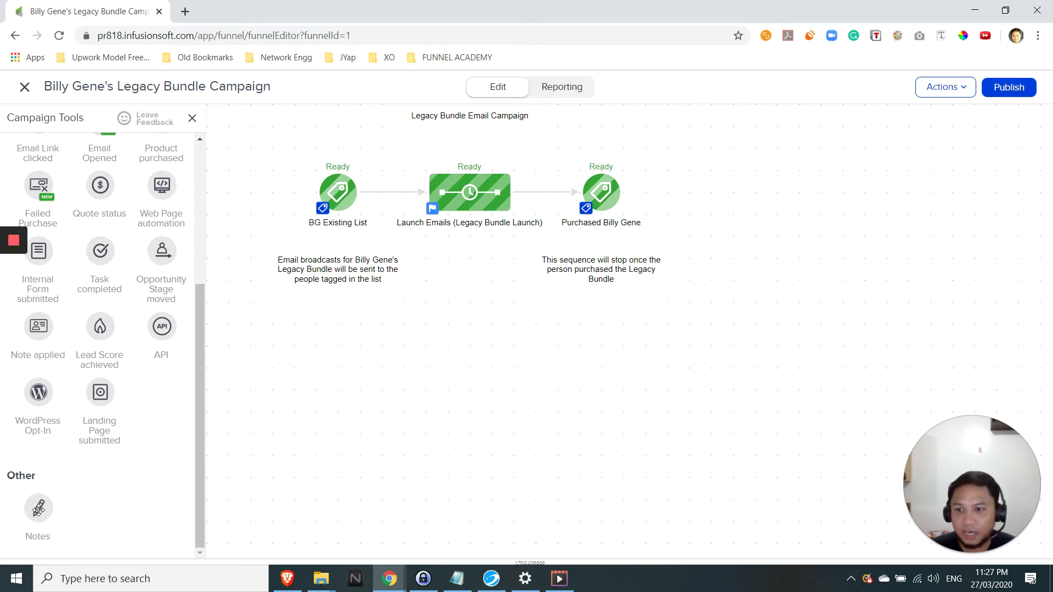
- Place a practice note and two Tag applied goals on the campaign canvas
left_click_drag(39, 509, 538, 409)
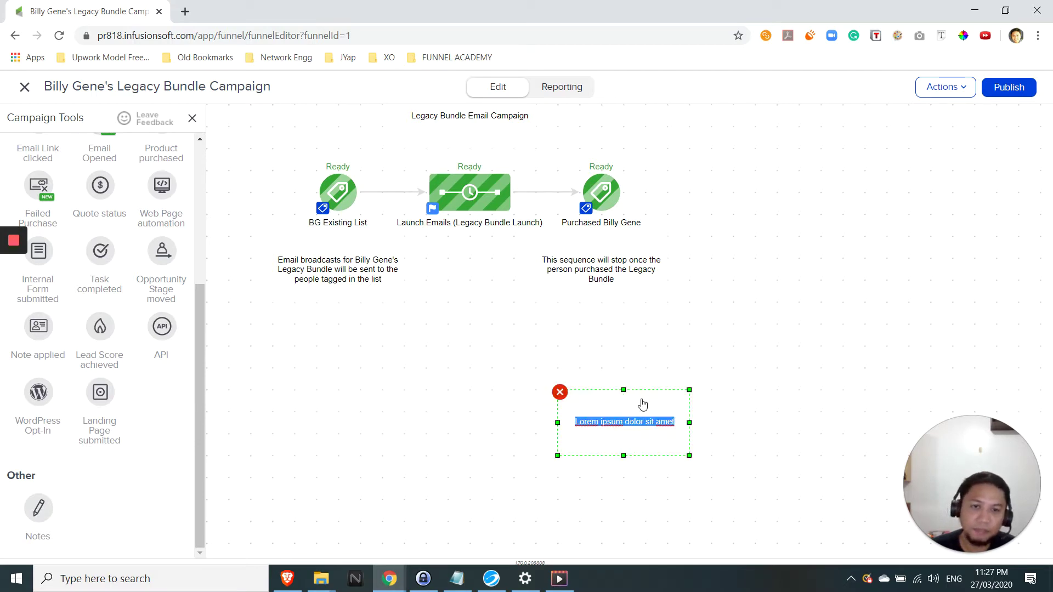
left_click_drag(643, 404, 644, 372)
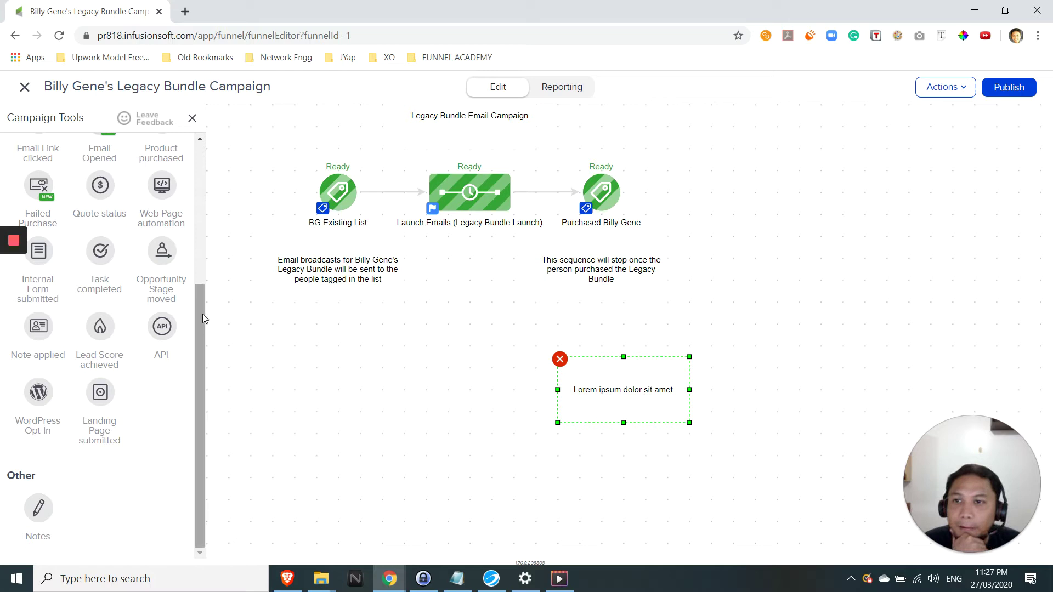
left_click_drag(203, 318, 159, 129)
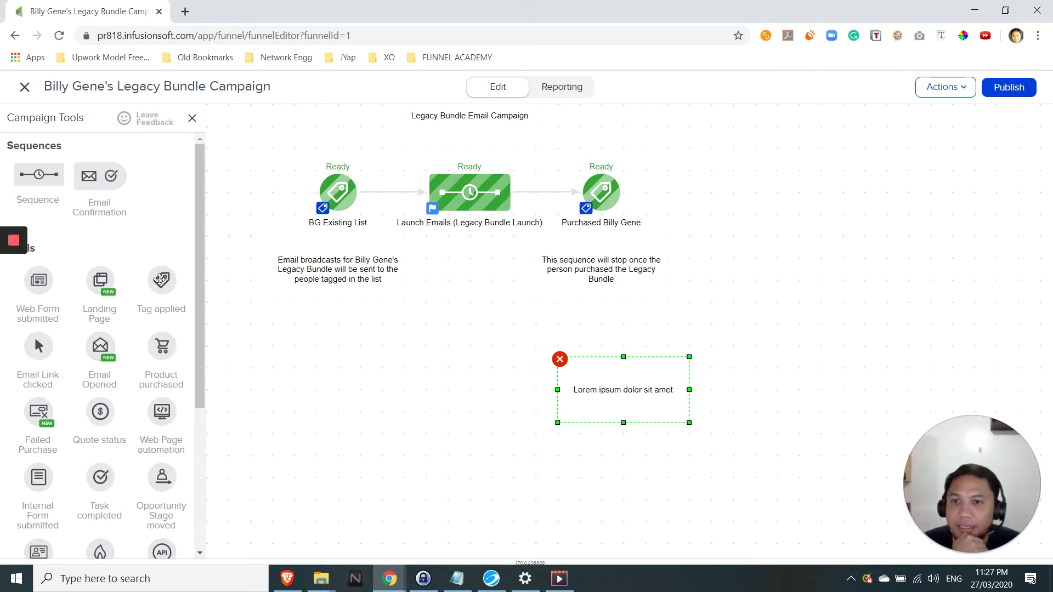
left_click_drag(159, 280, 322, 466)
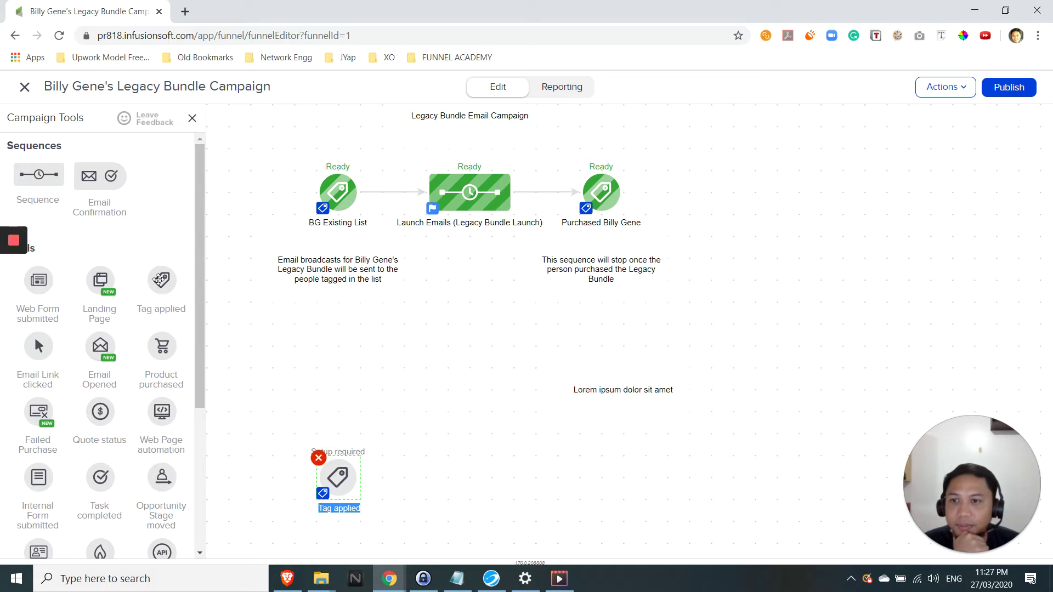
left_click_drag(158, 281, 613, 467)
right_click(610, 483)
left_click(562, 497)
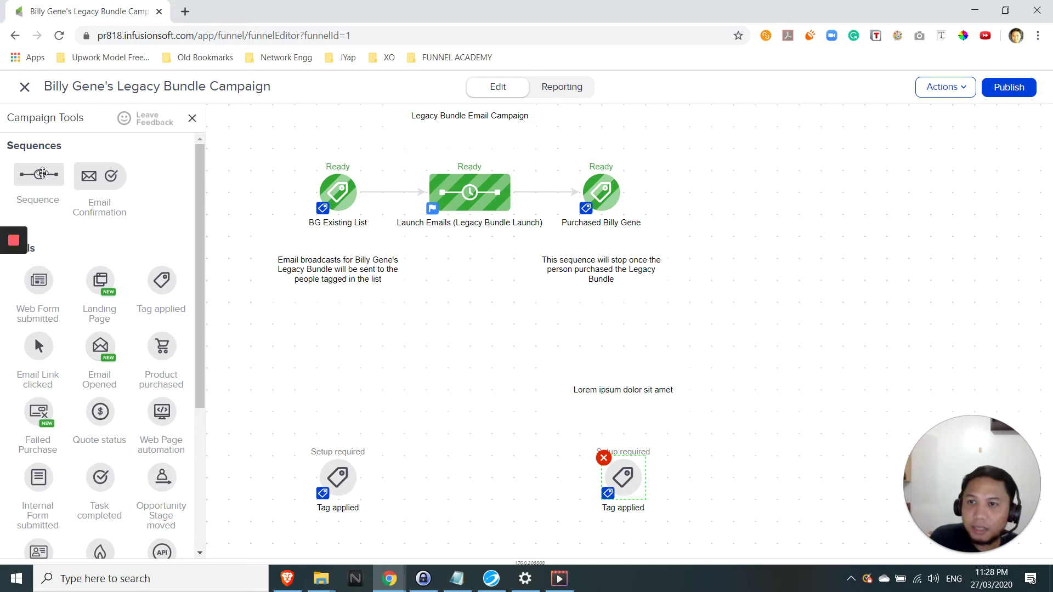
- Insert an Untitled Sequence between the two Tag applied goals and link all three
left_click_drag(43, 173, 442, 462)
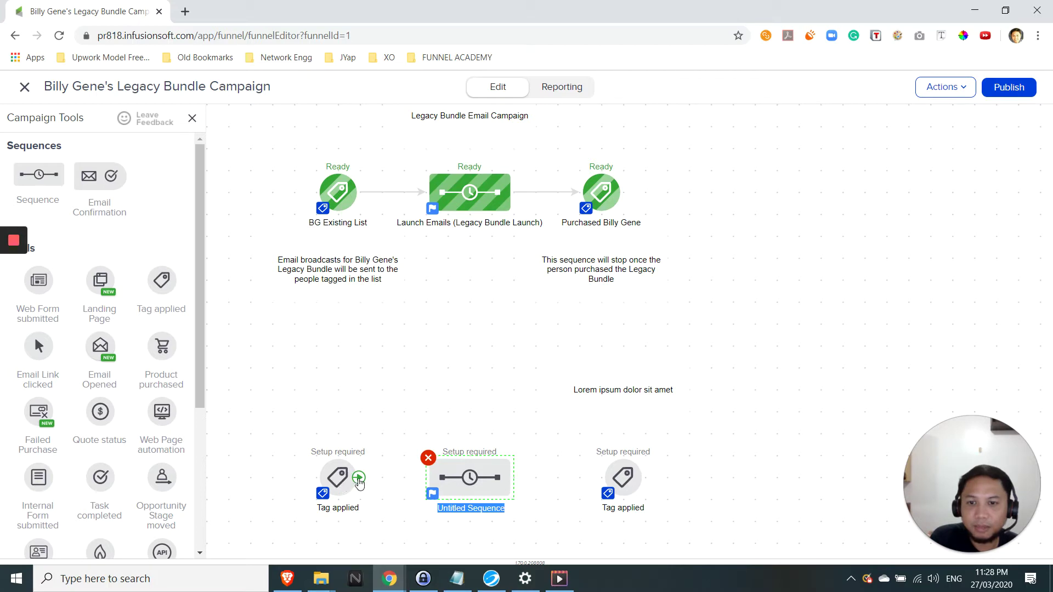
left_click_drag(359, 481, 425, 478)
left_click_drag(513, 481, 603, 487)
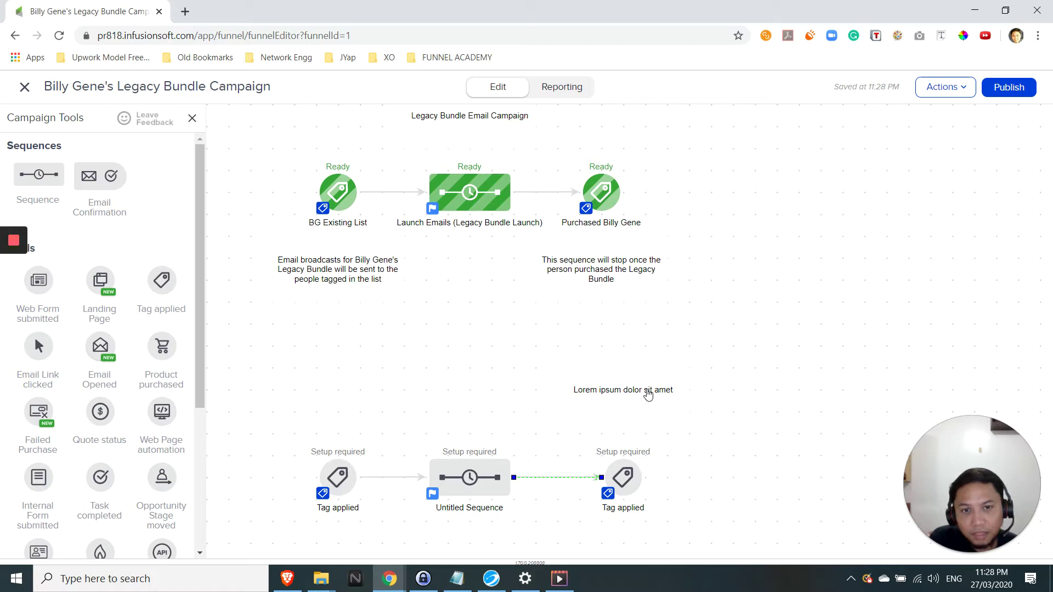
- Delete the practice note, both Tag applied goals and the Untitled Sequence from the canvas
right_click(648, 394)
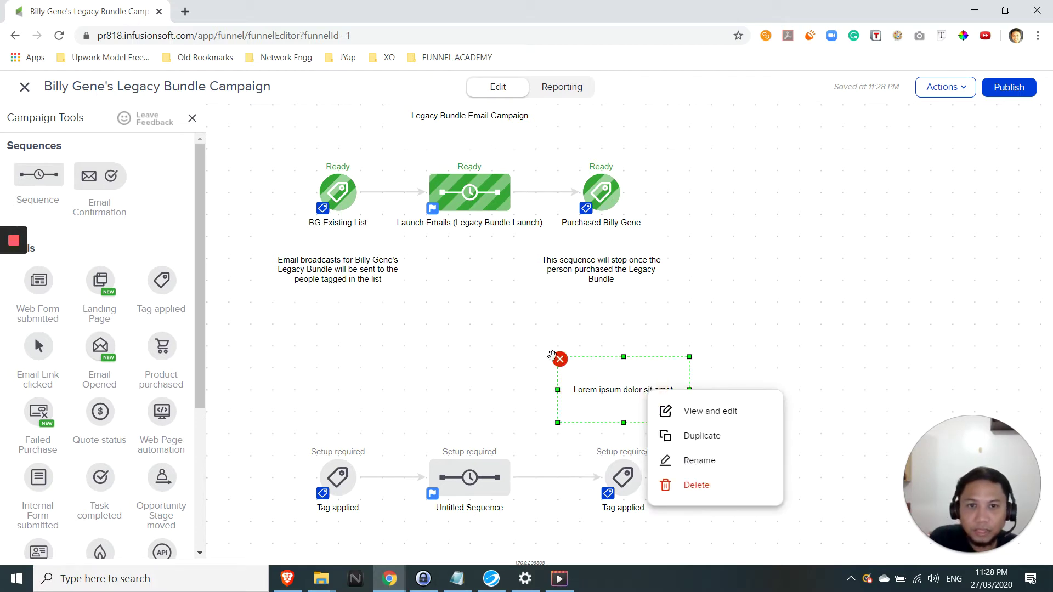
left_click(558, 359)
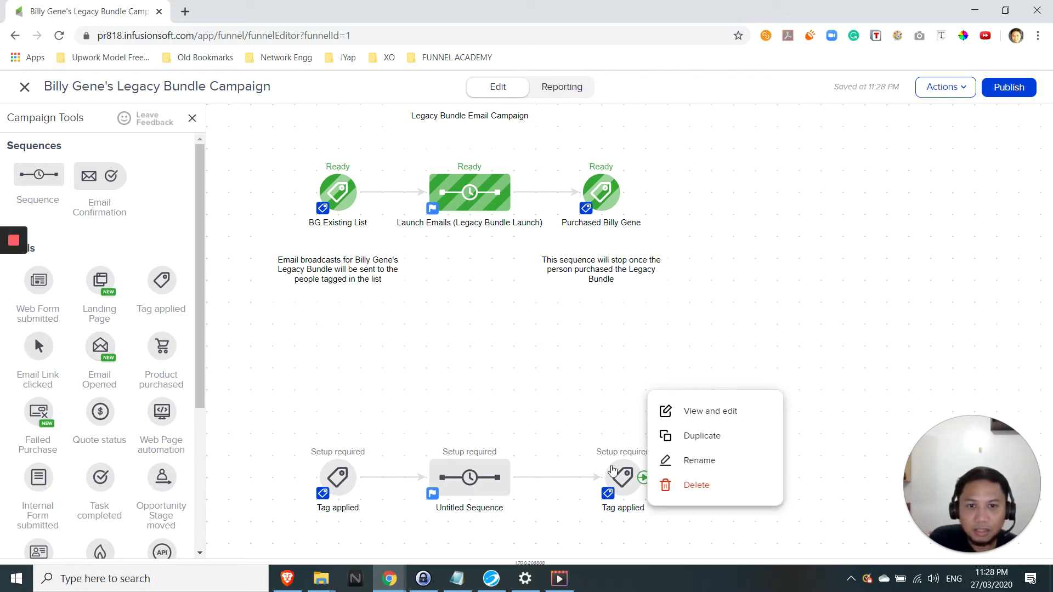
left_click(576, 432)
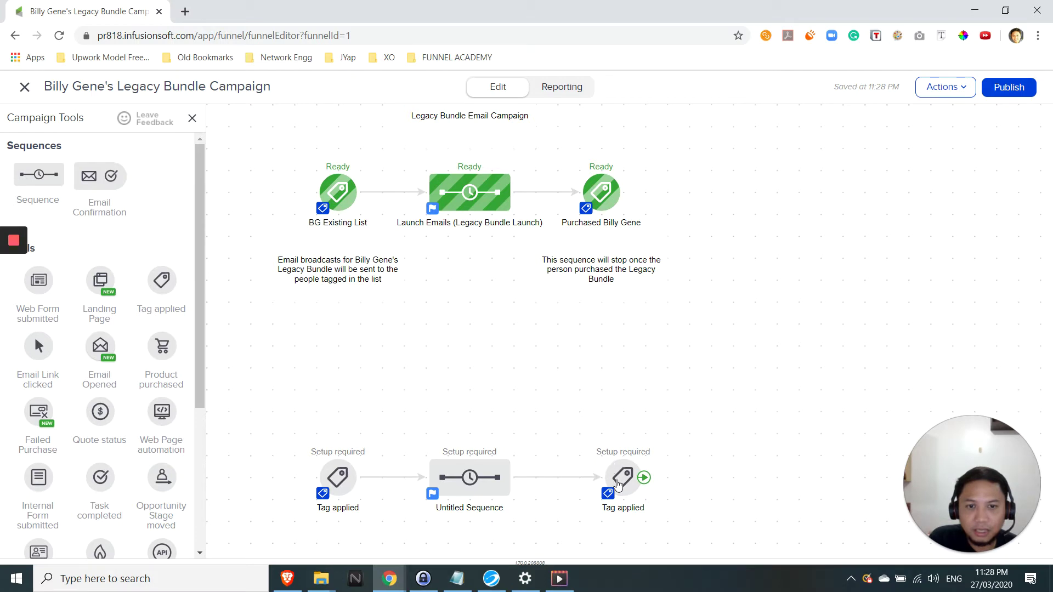
right_click(618, 484)
left_click(605, 460)
right_click(432, 475)
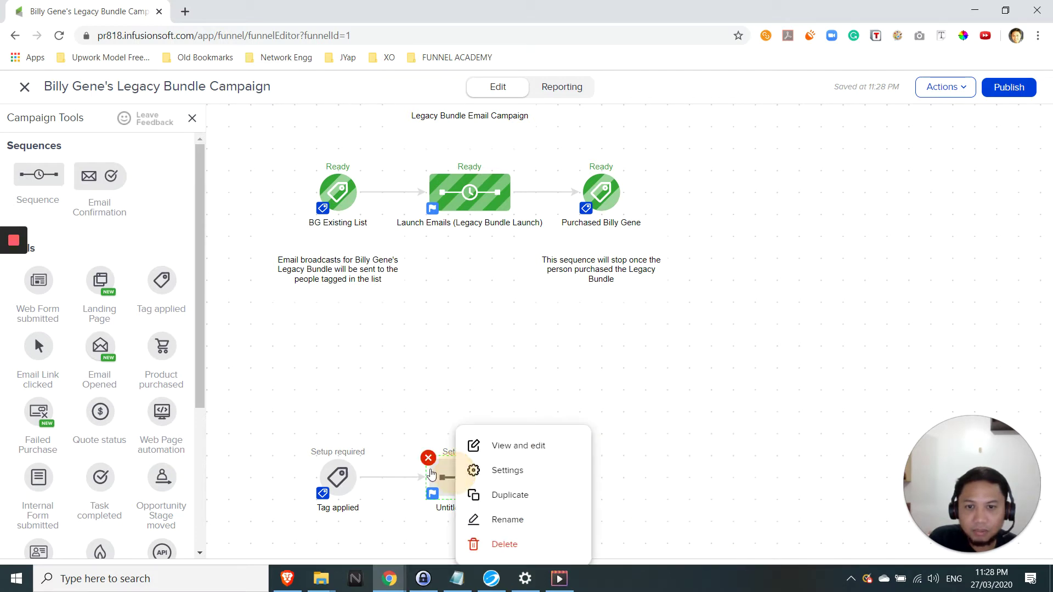
left_click(428, 457)
right_click(331, 472)
left_click(318, 456)
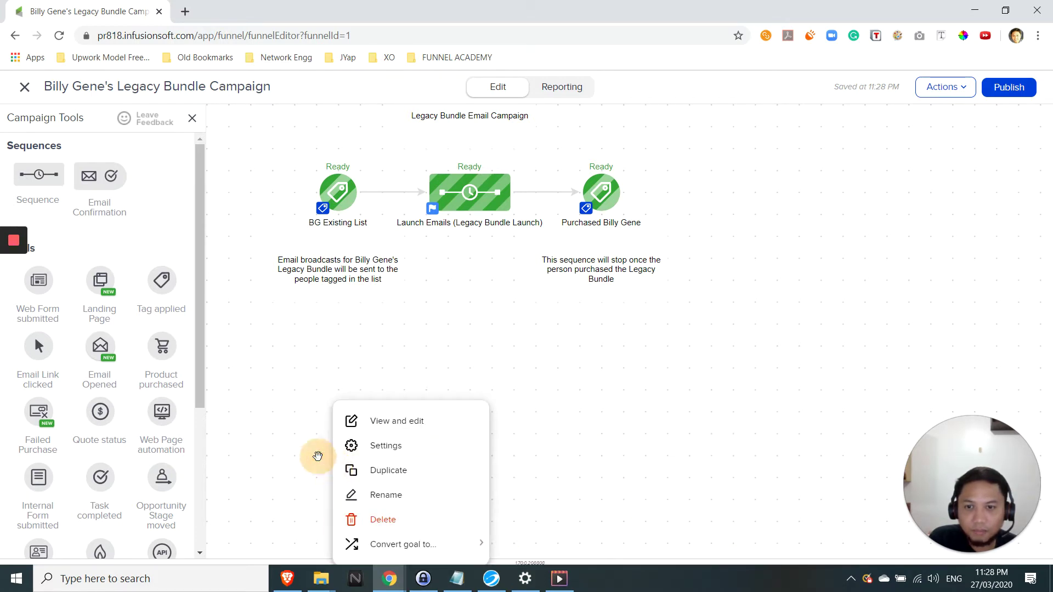
left_click(350, 355)
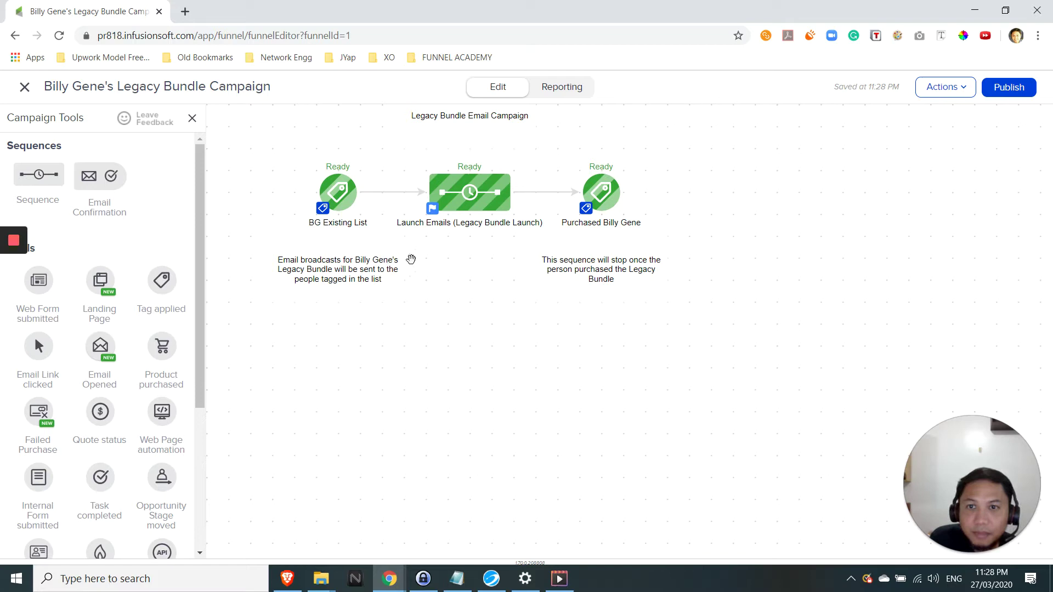
mouse_move(358, 192)
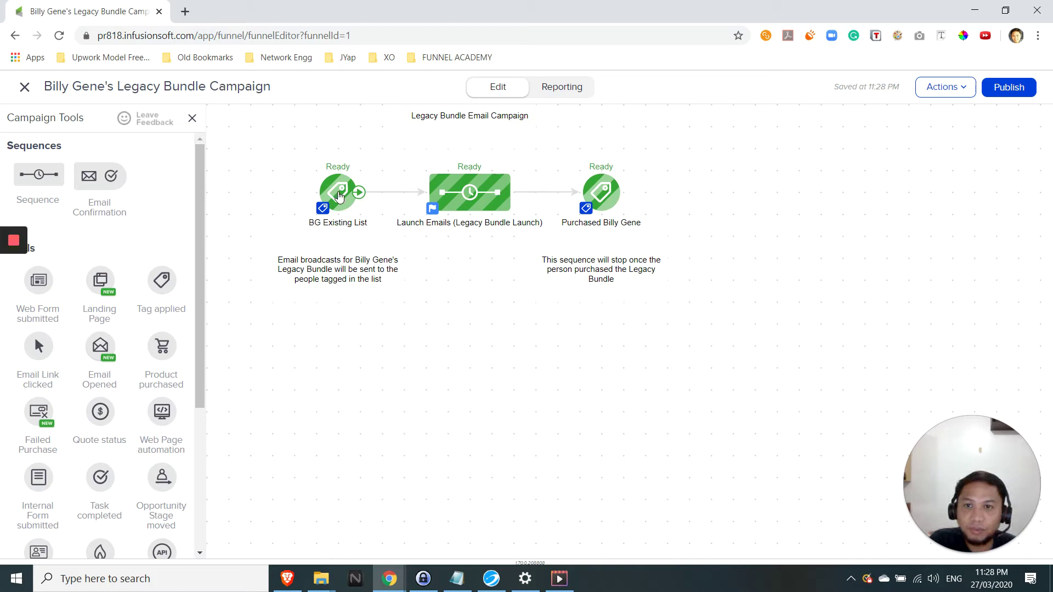
double_click(339, 196)
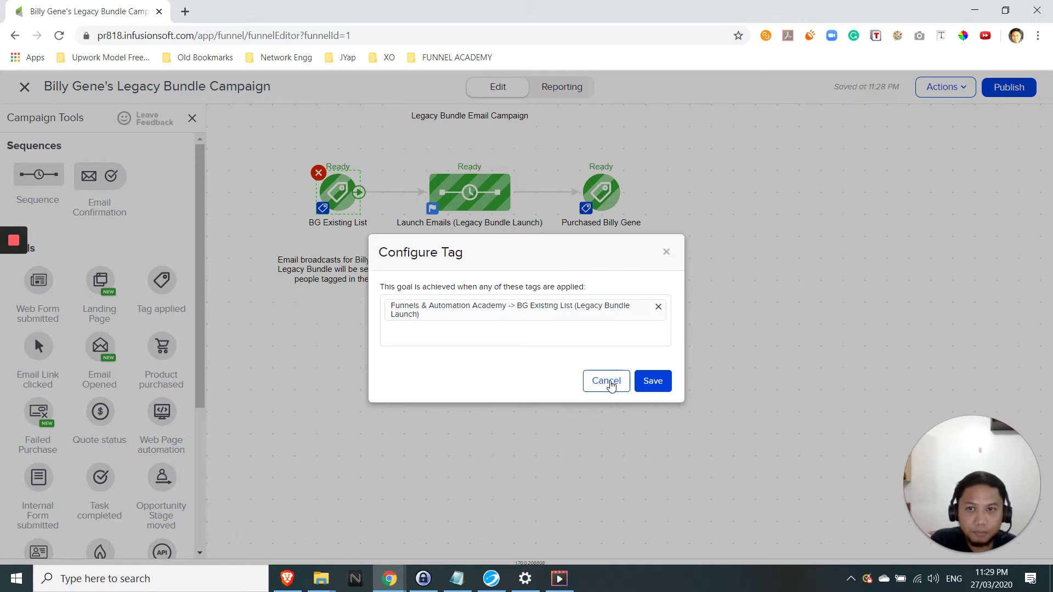
left_click(609, 382)
left_click(389, 327)
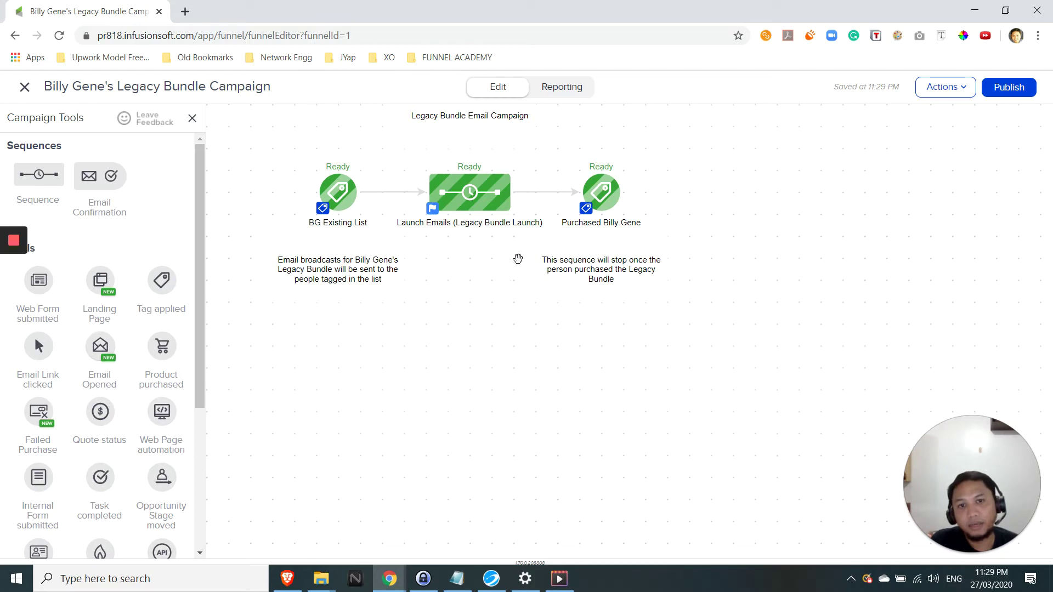
mouse_move(607, 207)
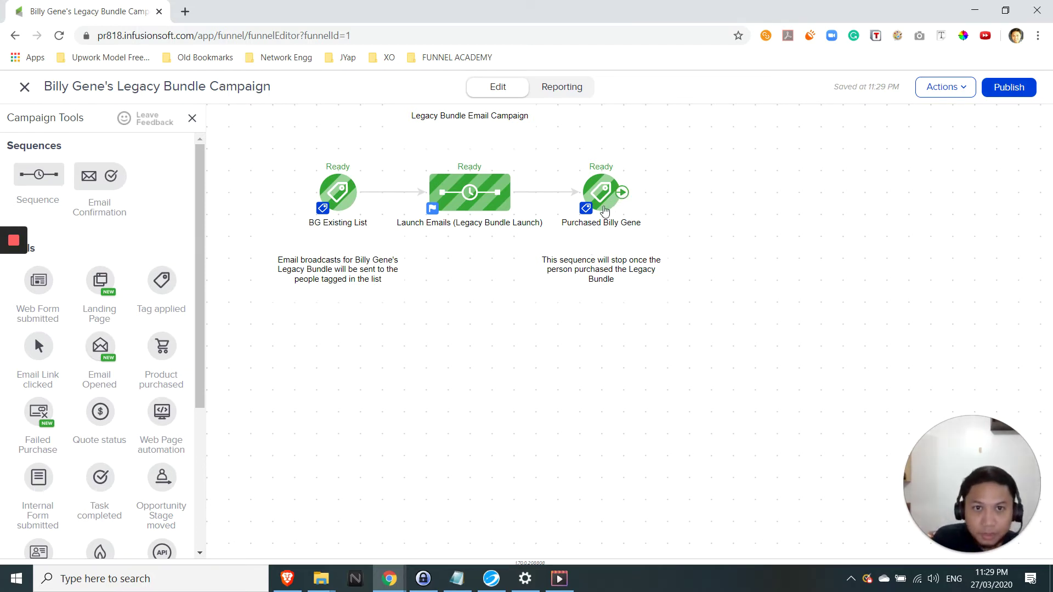
- View the Purchased Billy Gene tag settings without saving, then bring up the Launch Emails sequence options
left_click(604, 201)
double_click(604, 201)
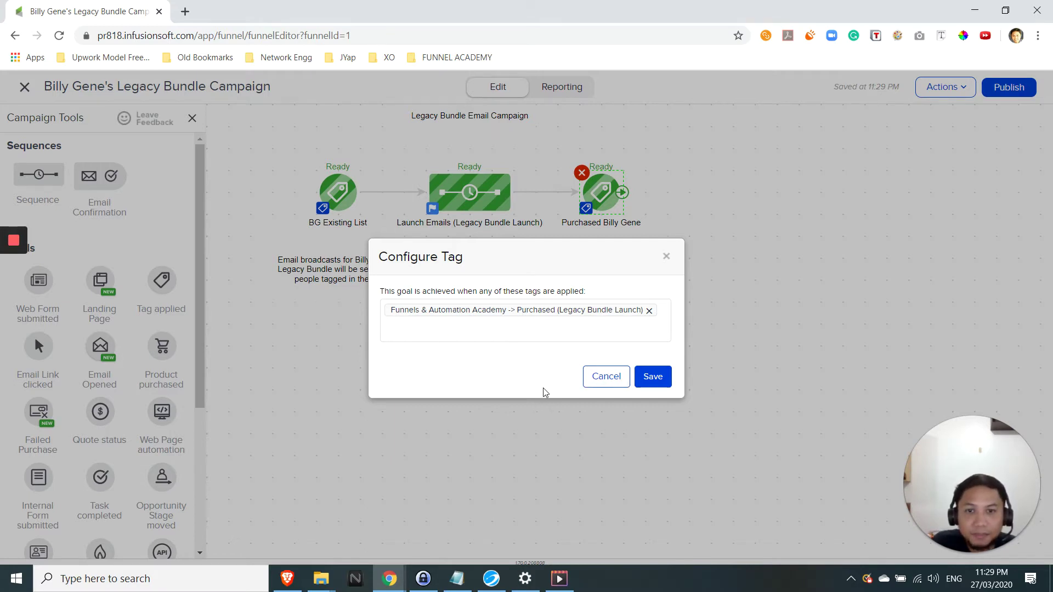
left_click(596, 380)
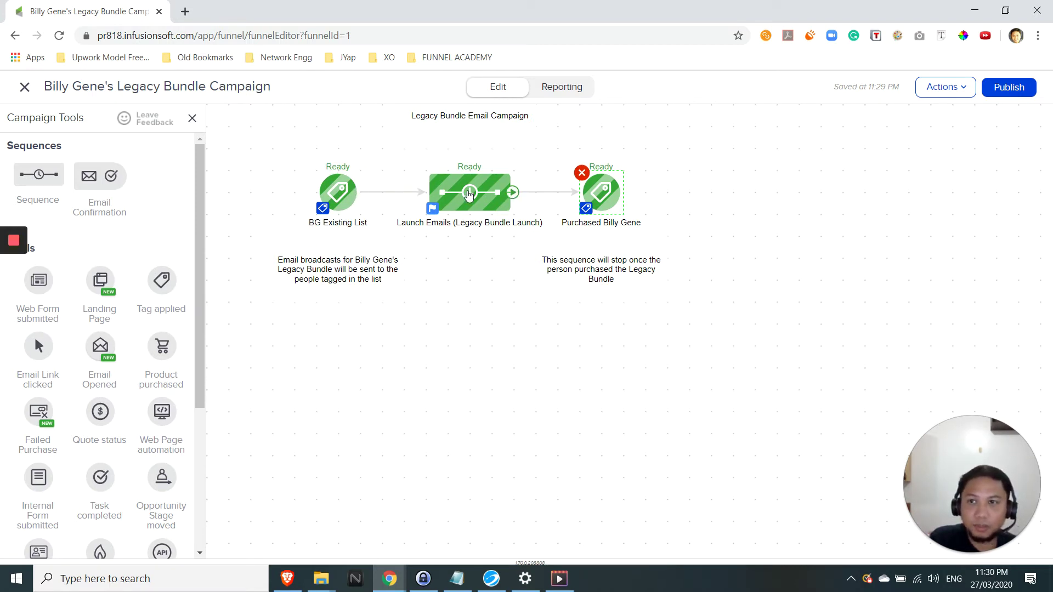
right_click(469, 195)
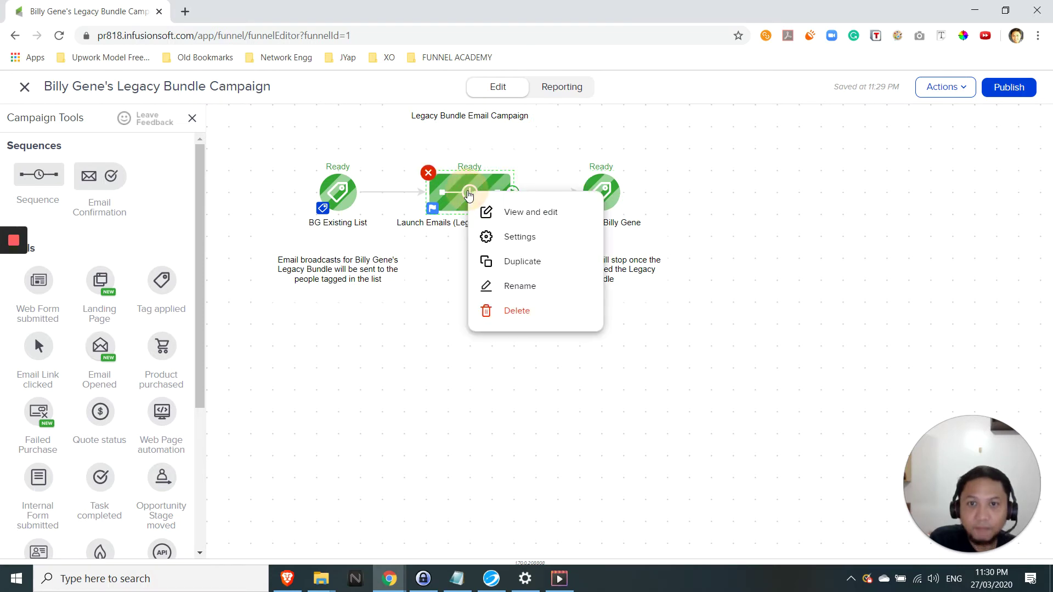
left_click(502, 209)
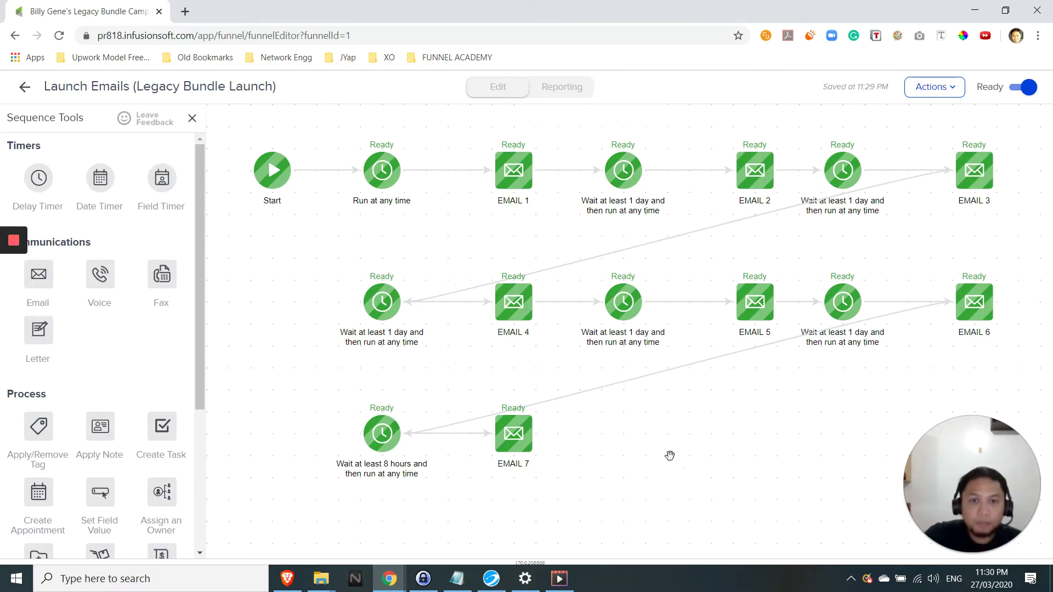
left_click_drag(670, 455, 682, 487)
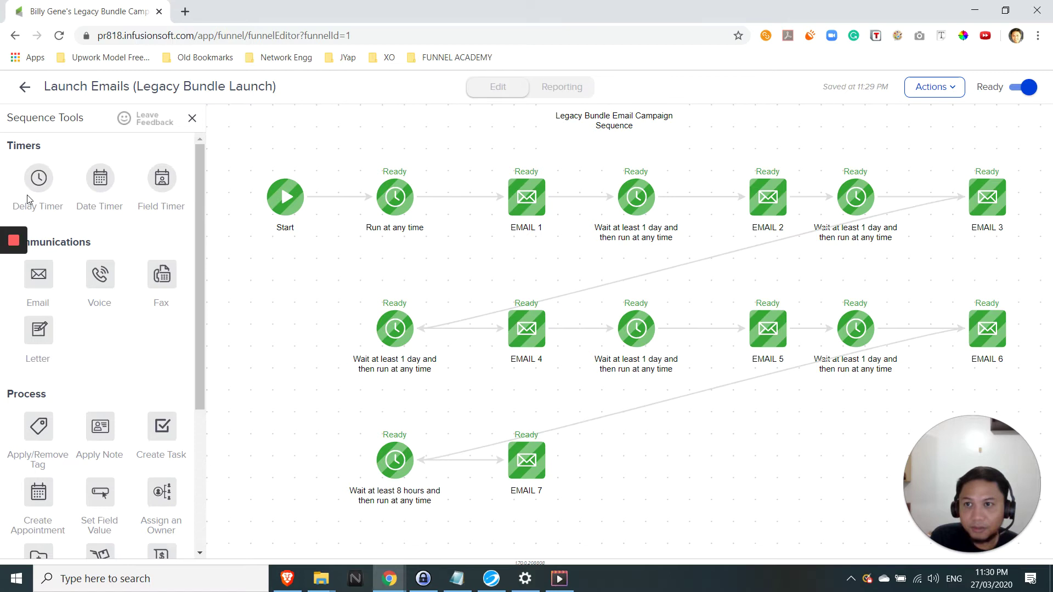
left_click(10, 179)
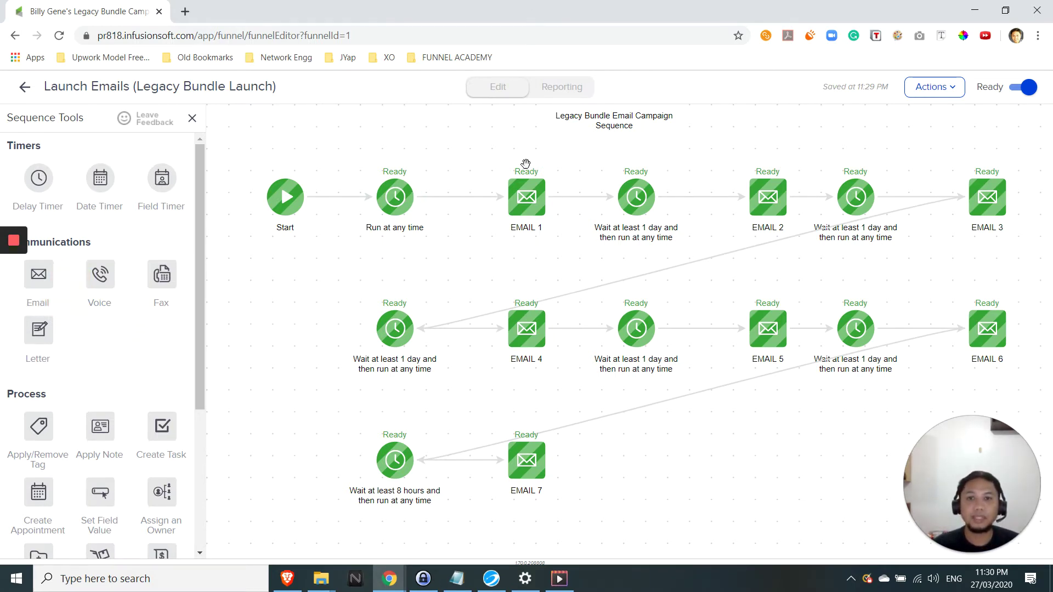
mouse_move(518, 193)
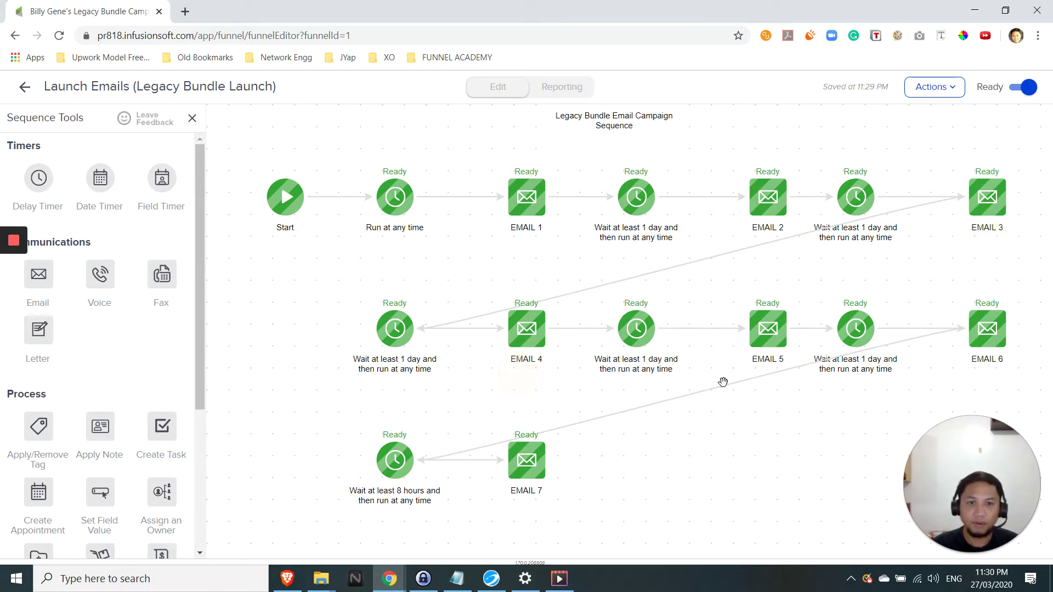
left_click(738, 361)
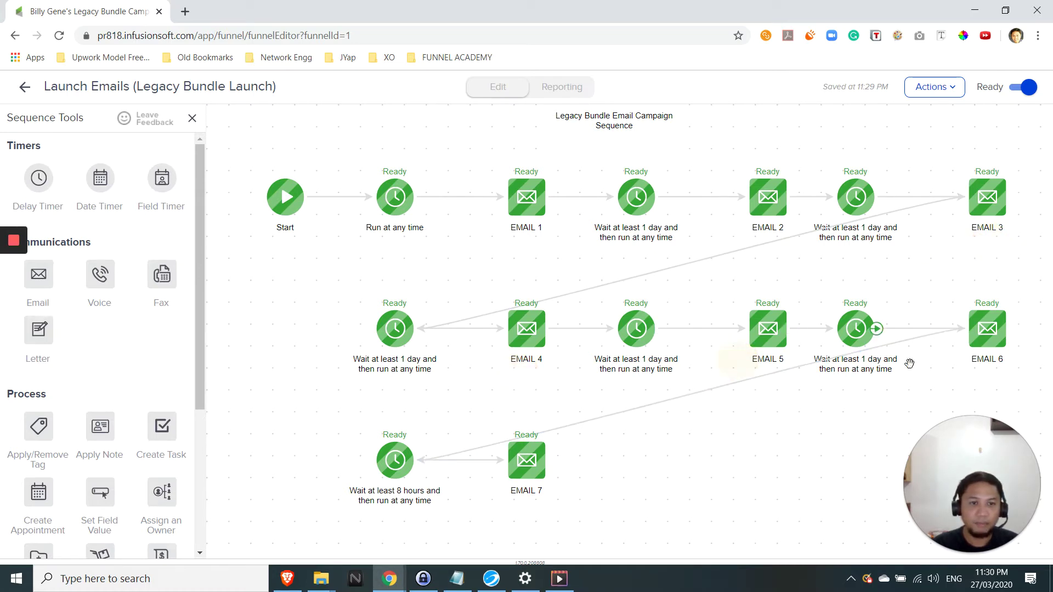
left_click(957, 368)
left_click(495, 498)
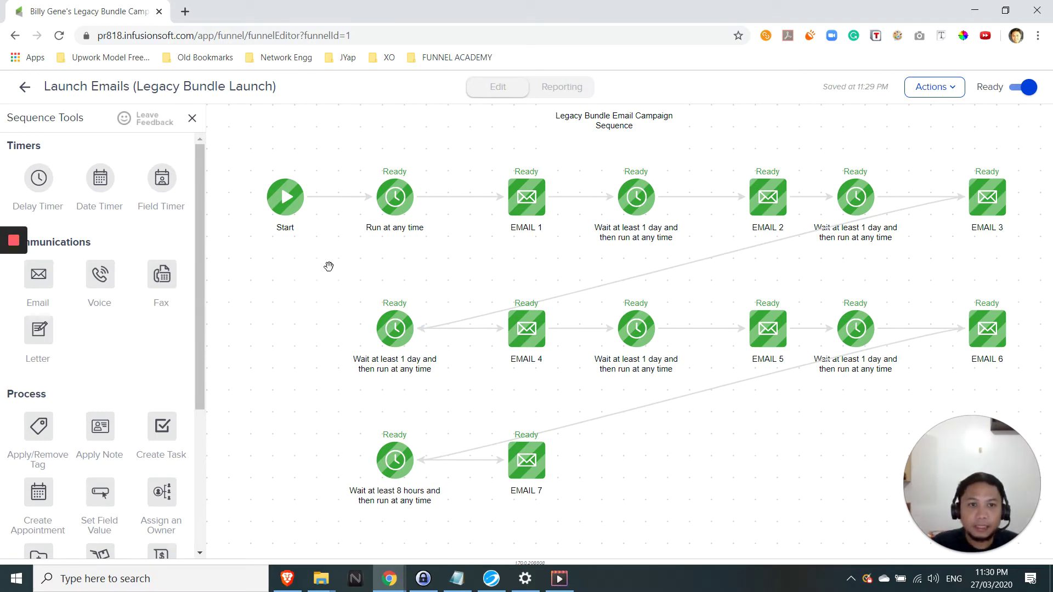
double_click(392, 200)
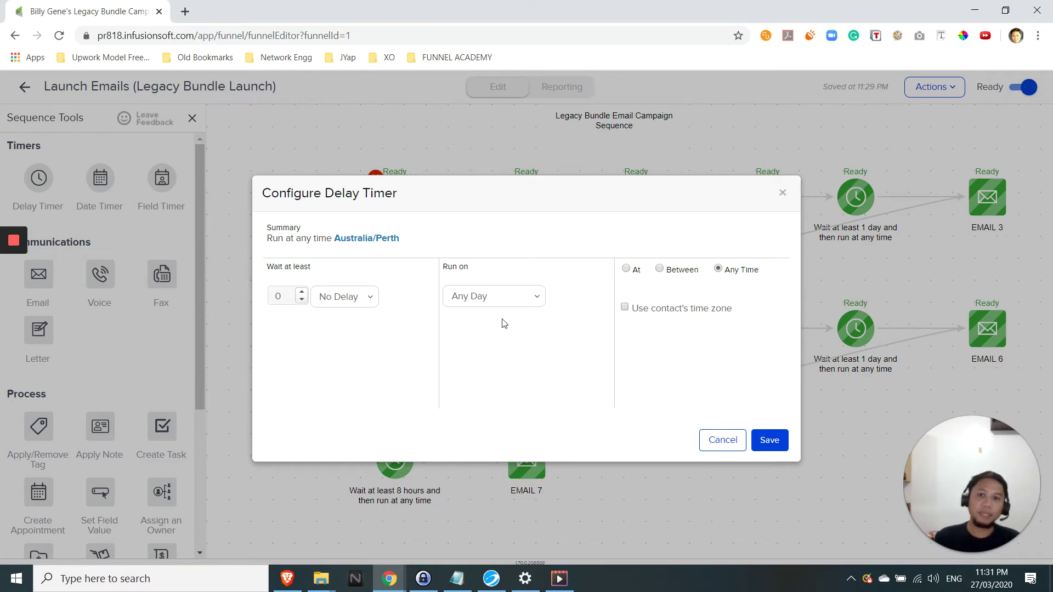
left_click(721, 442)
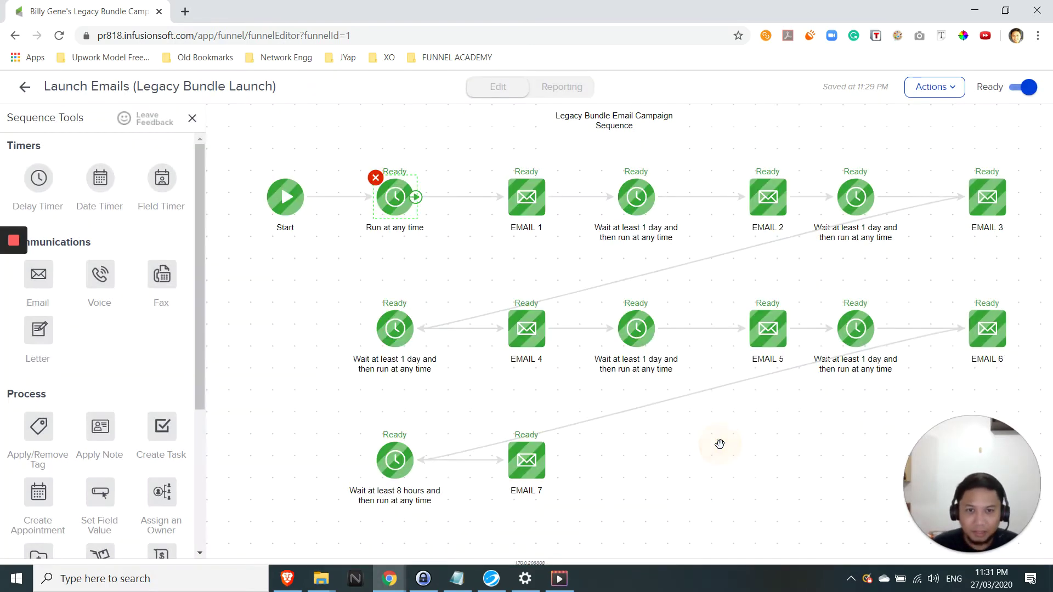
left_click(357, 264)
mouse_move(396, 208)
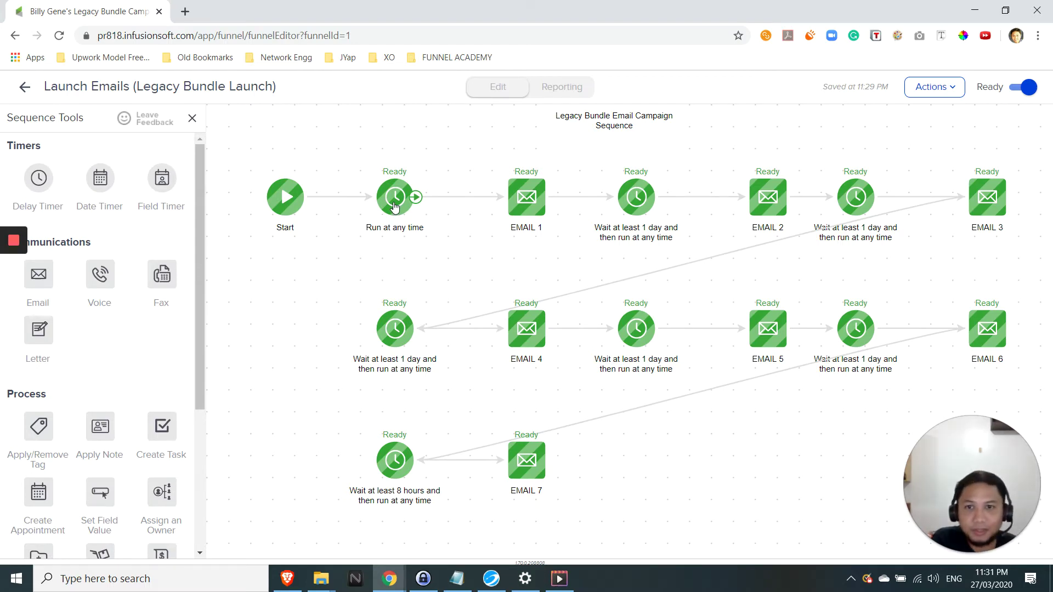
double_click(394, 205)
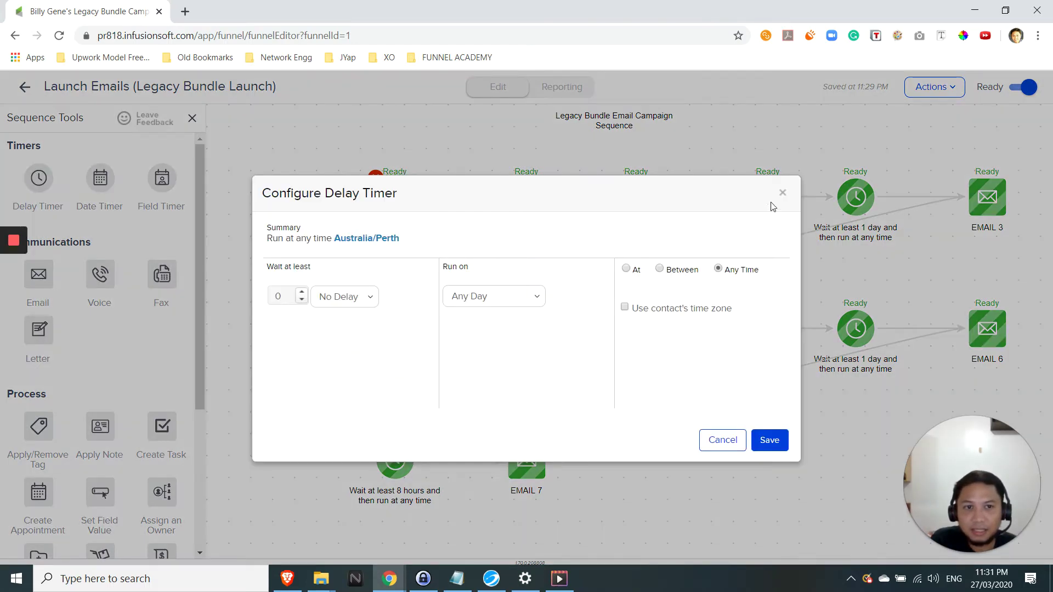
left_click(783, 193)
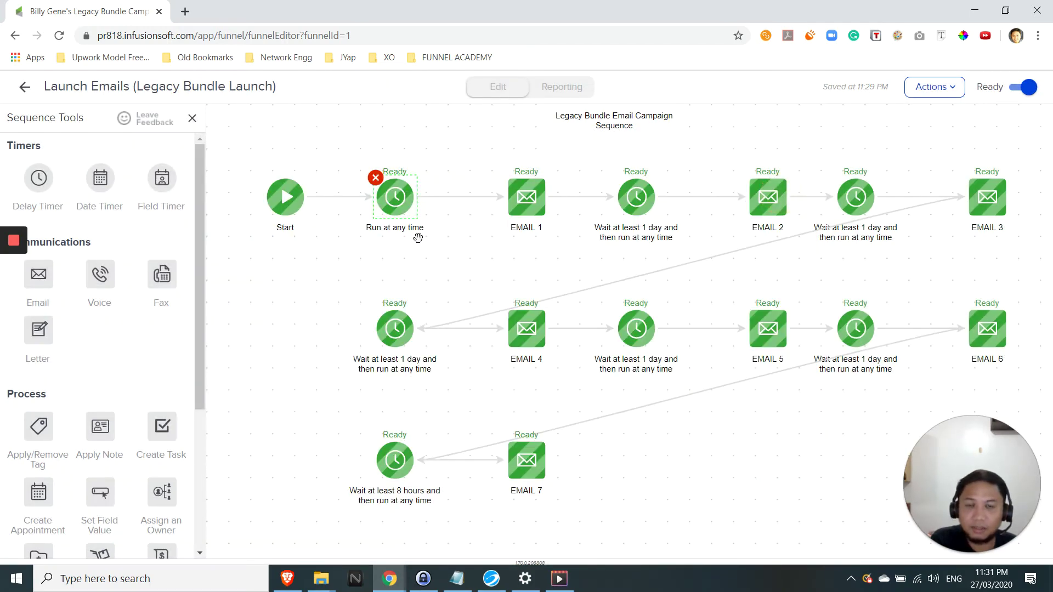
left_click(483, 251)
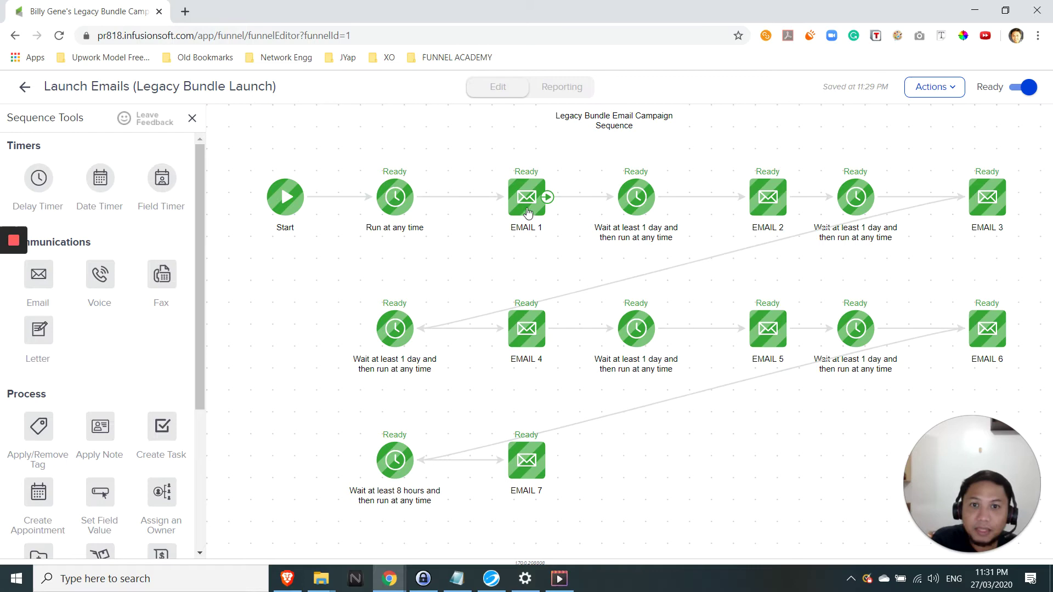
- Review EMAIL 1's details, including subject 'It's my Birthday - want all my courses for $31?'
double_click(528, 212)
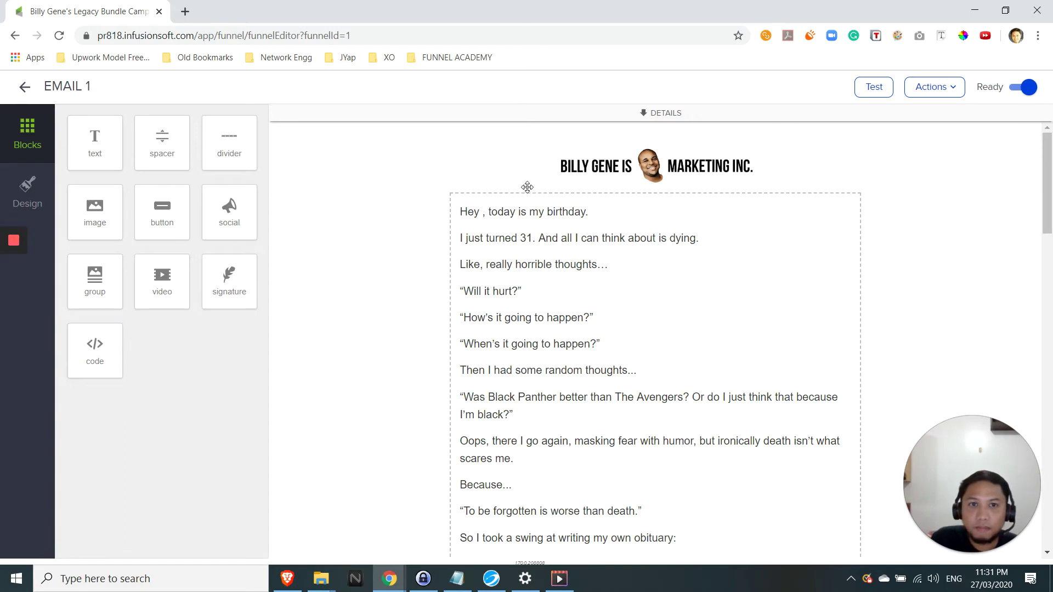
left_click(678, 114)
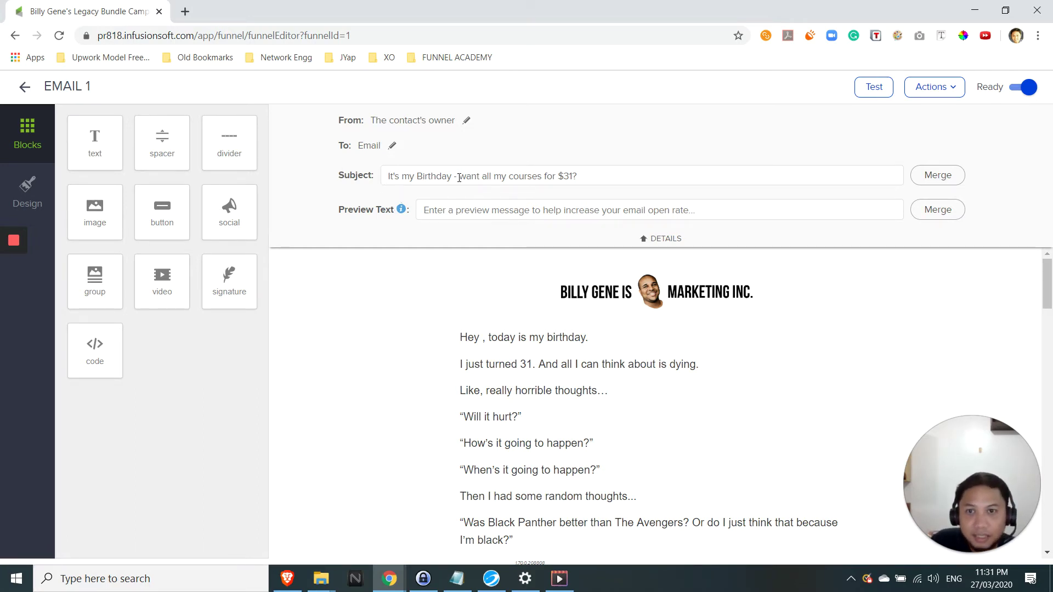
left_click(601, 176)
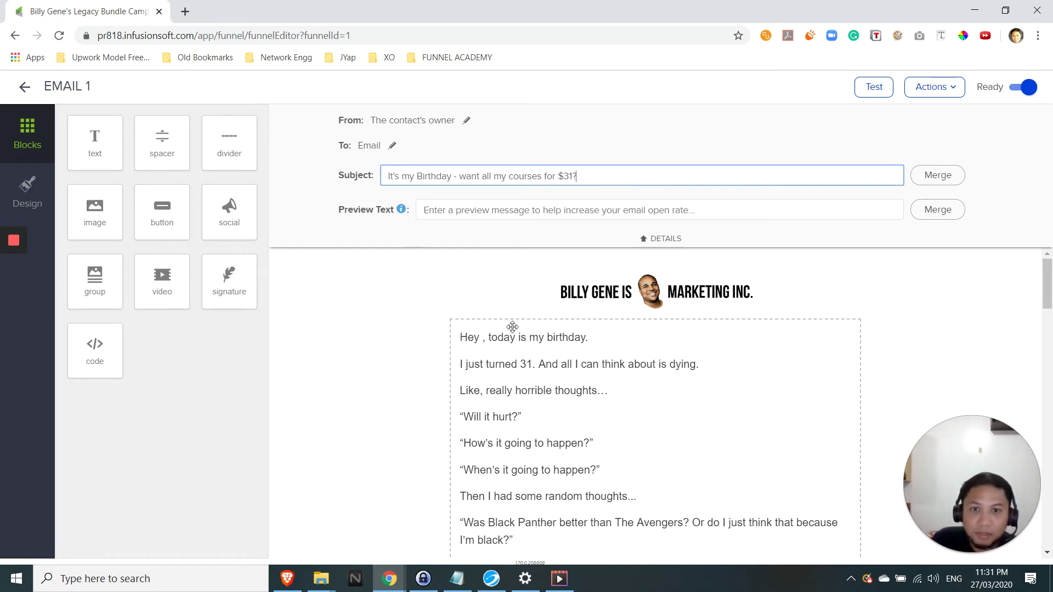
left_click(389, 342)
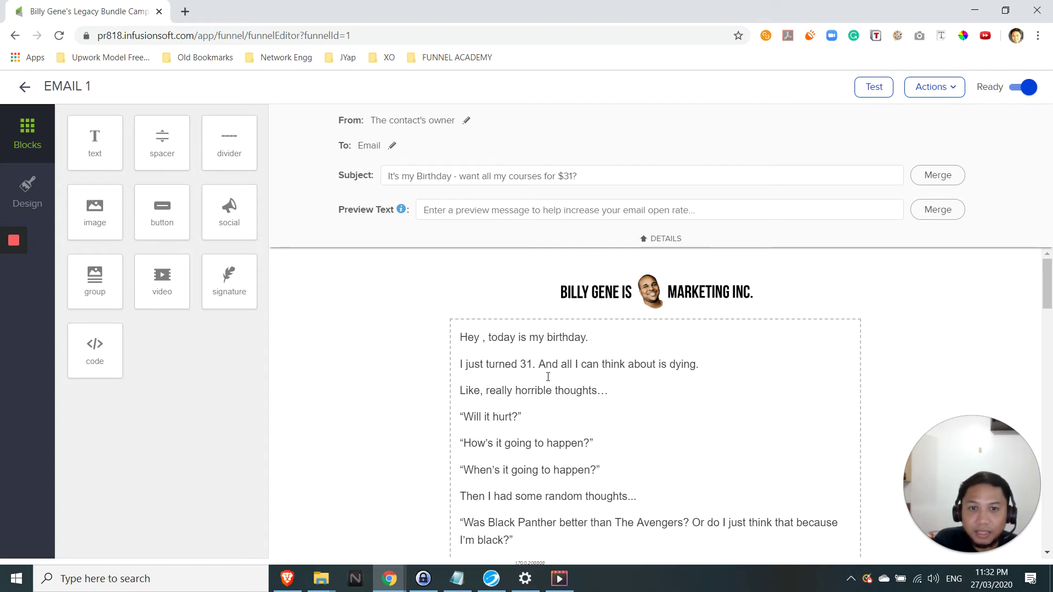
left_click(433, 360)
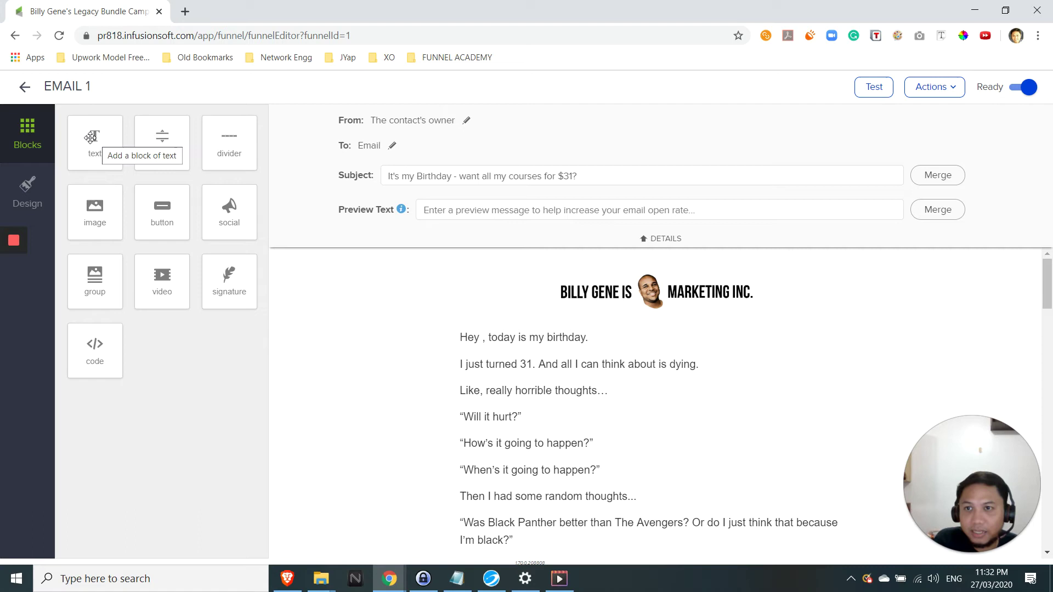
scroll(415, 365, "down", 1)
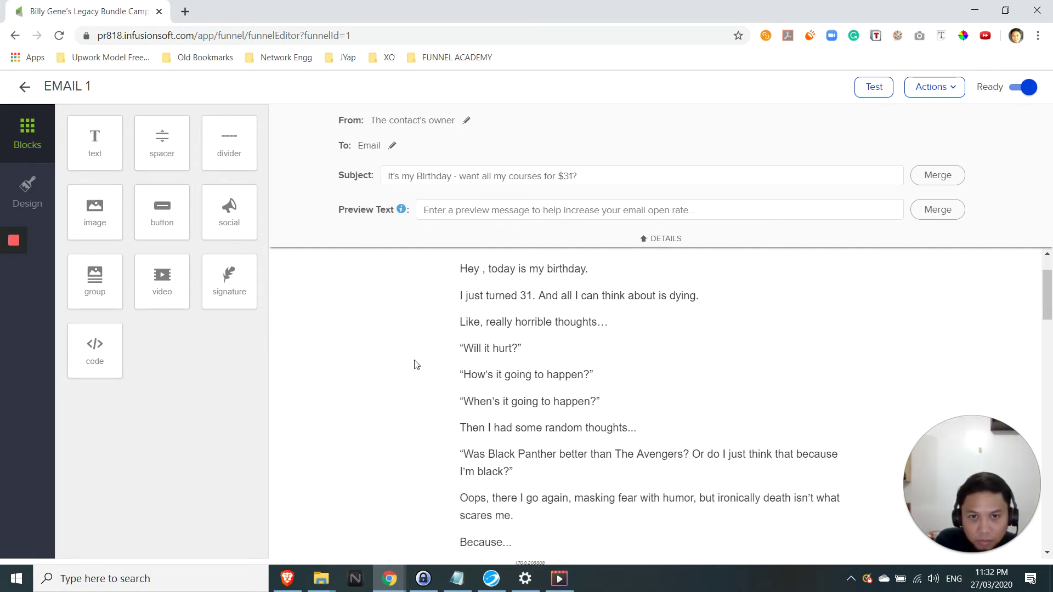
scroll(416, 364, "up", 1)
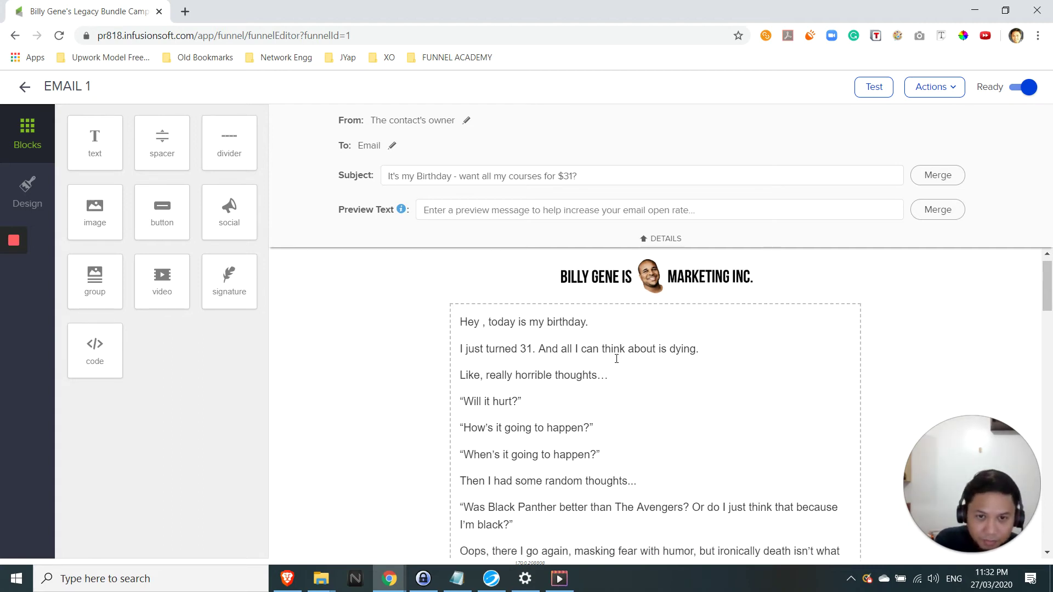
scroll(665, 376, "down", 3)
scroll(745, 358, "down", 1)
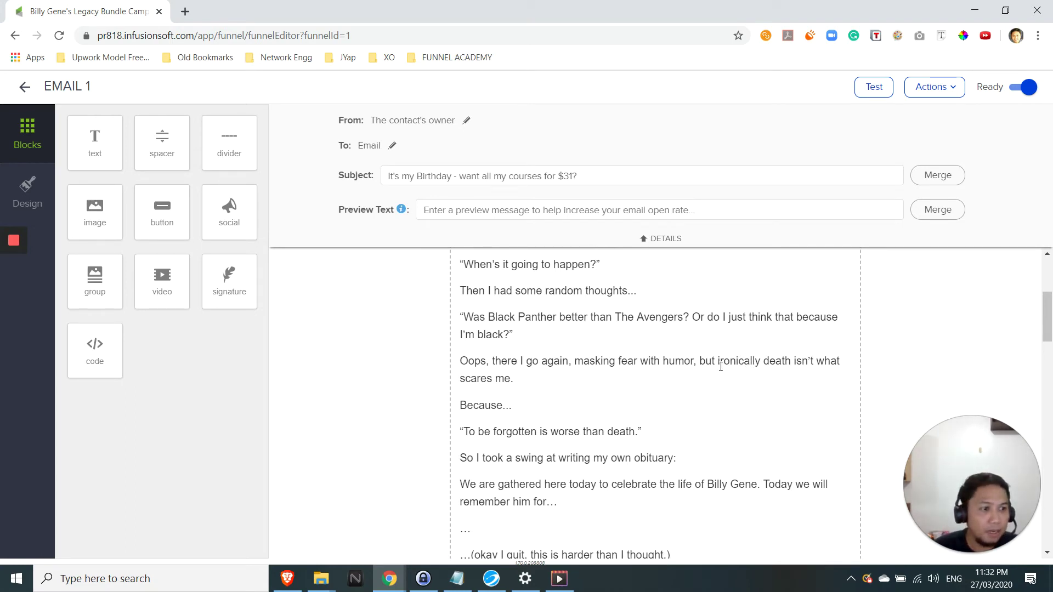
scroll(656, 359, "up", 3)
scroll(658, 329, "down", 4)
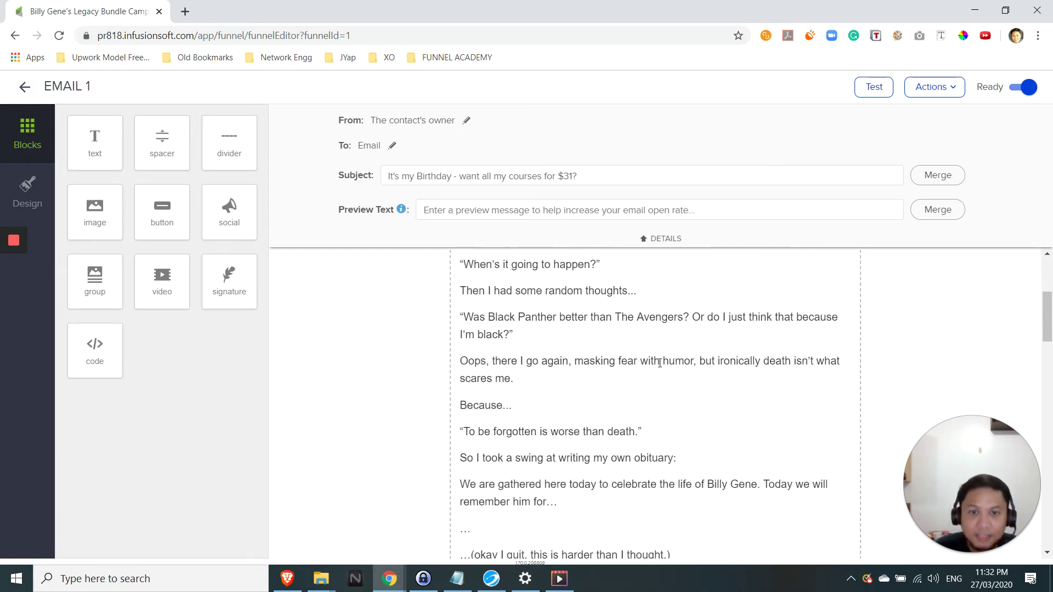
scroll(685, 382, "down", 6)
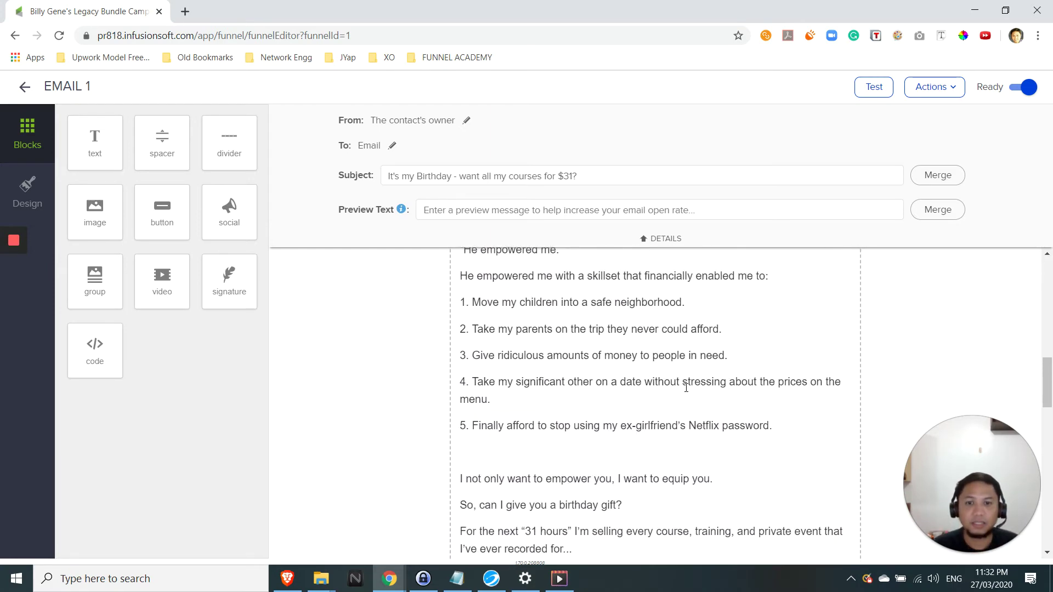
scroll(686, 387, "down", 5)
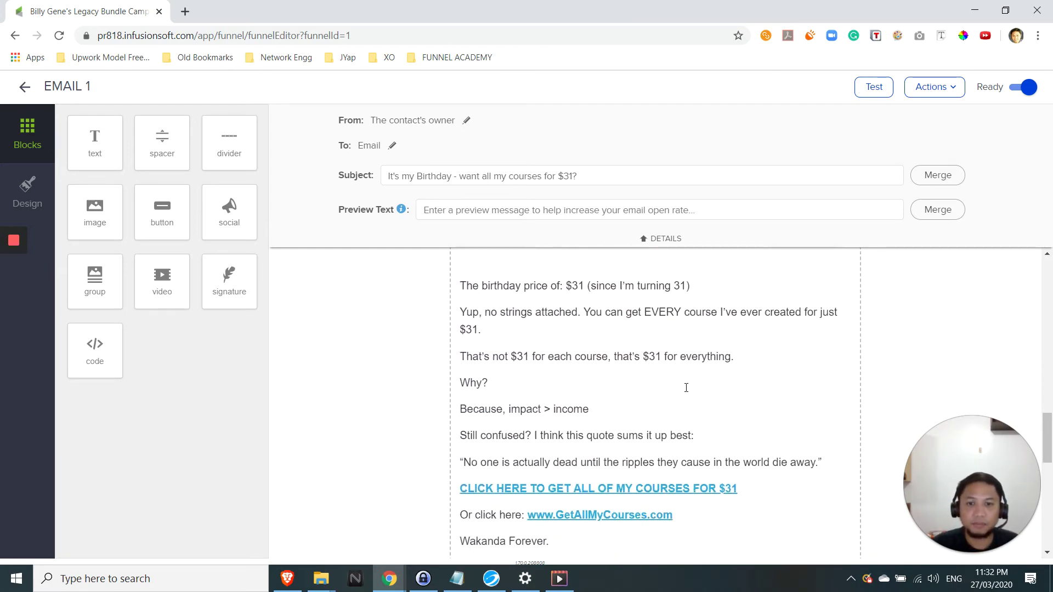
scroll(708, 385, "down", 1)
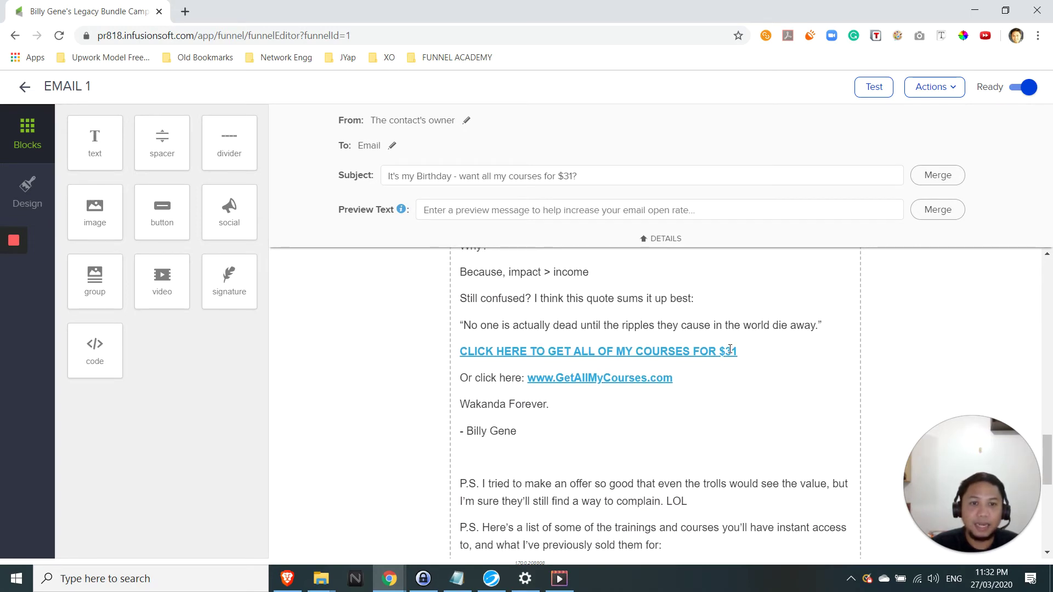
- Select the CLICK HERE link line in EMAIL 1 and check its target address unchanged
left_click_drag(743, 350, 562, 348)
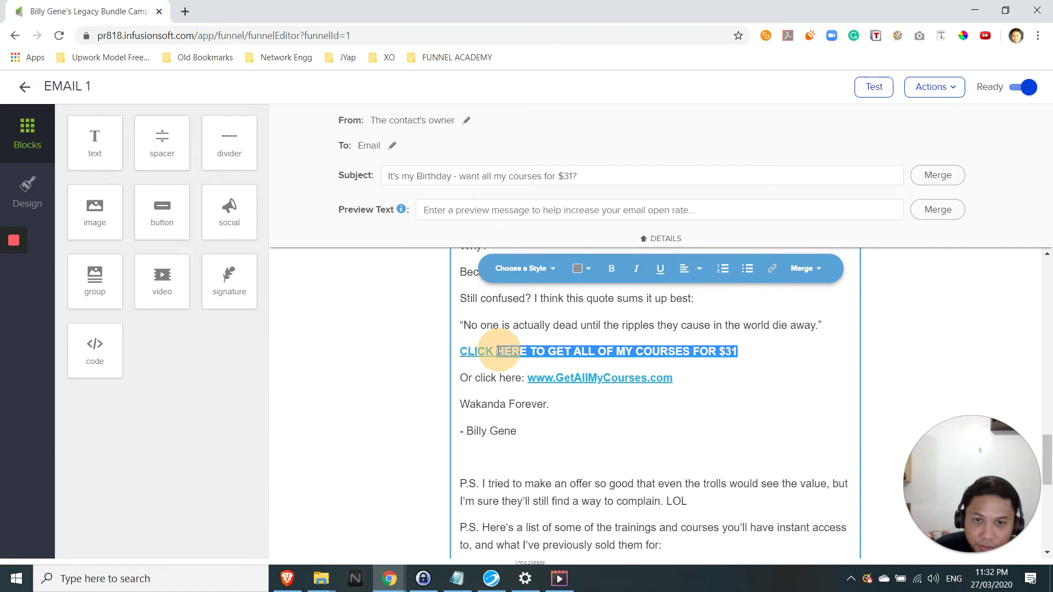
left_click_drag(499, 350, 460, 351)
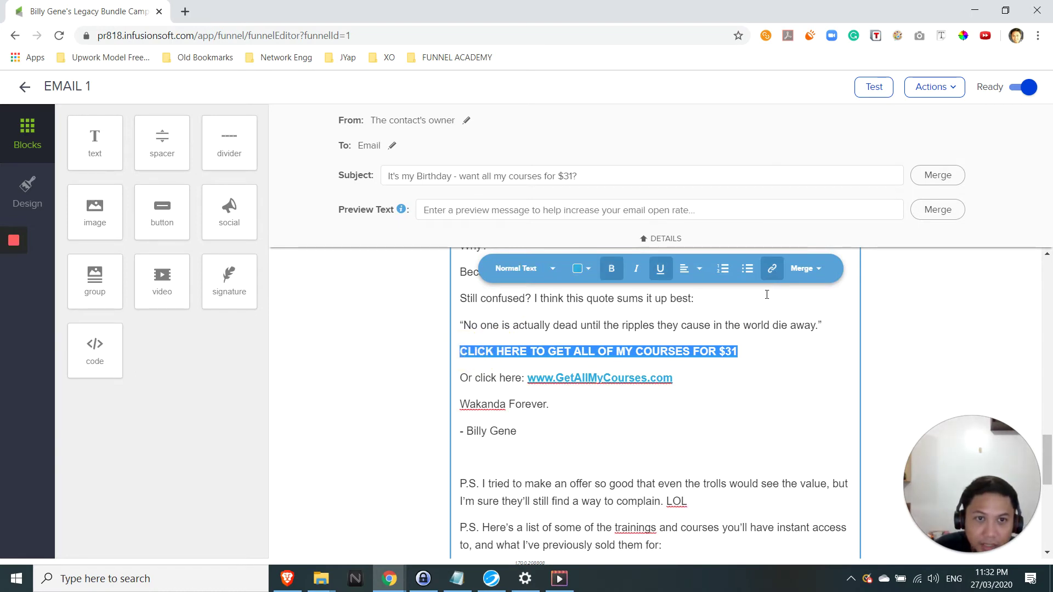
left_click(773, 270)
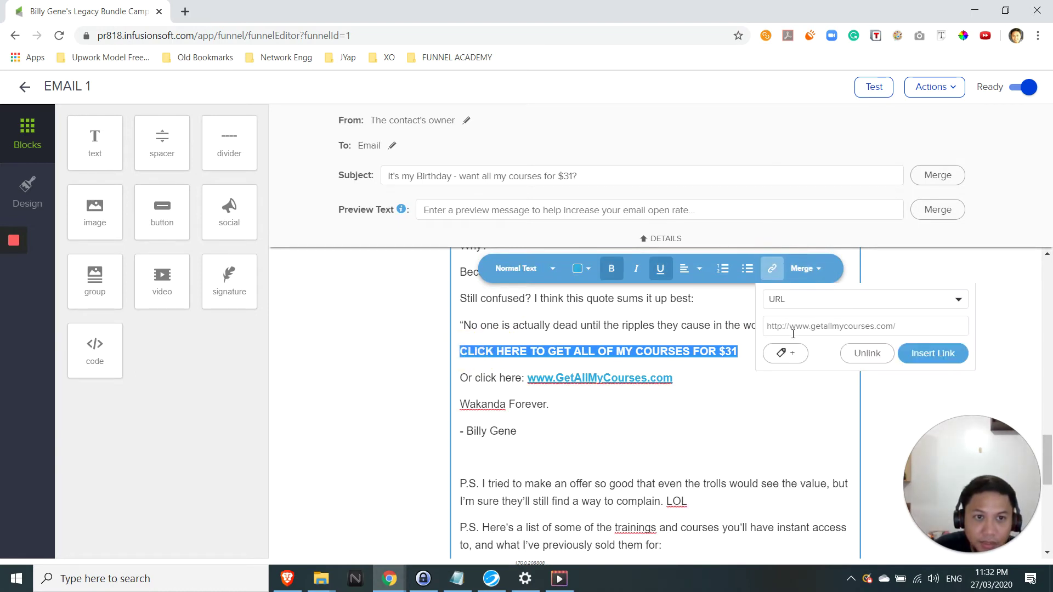
left_click(997, 323)
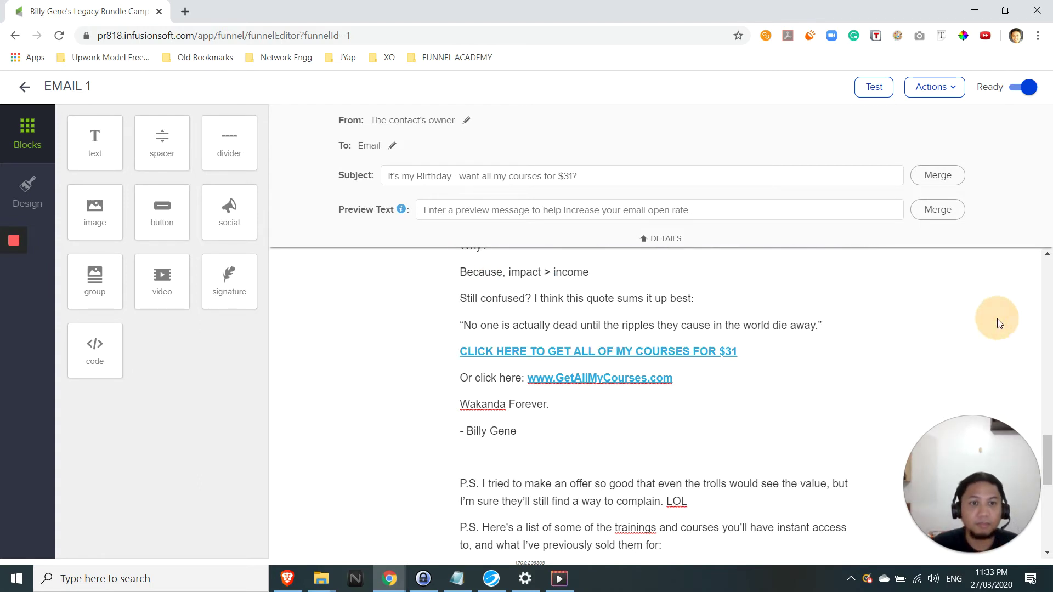
- Browse through the EMAIL 1 body text, then return to the sequence canvas
left_click(680, 380)
scroll(685, 413, "down", 7)
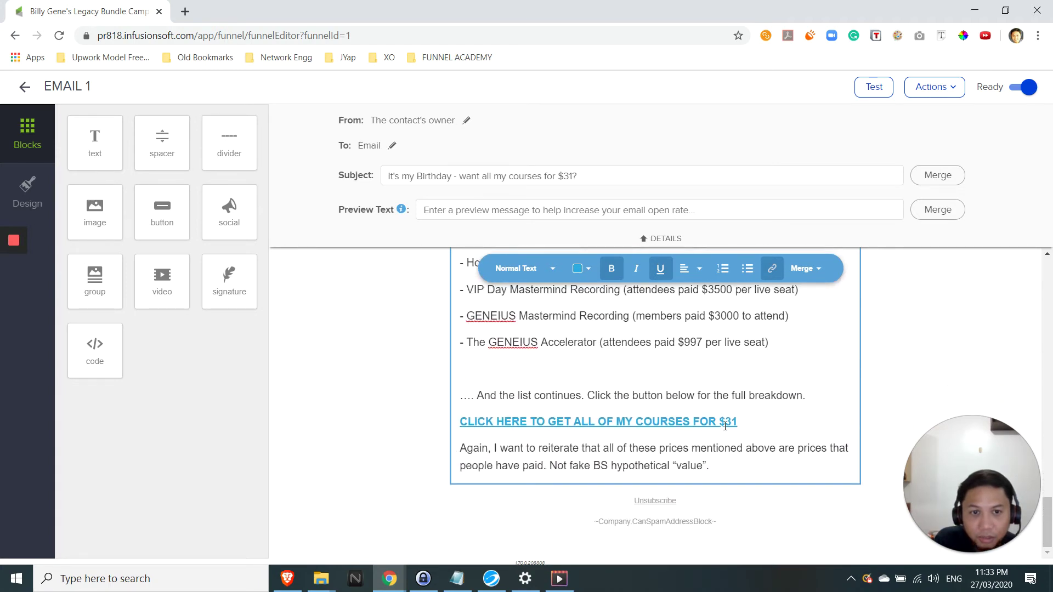
left_click(744, 422)
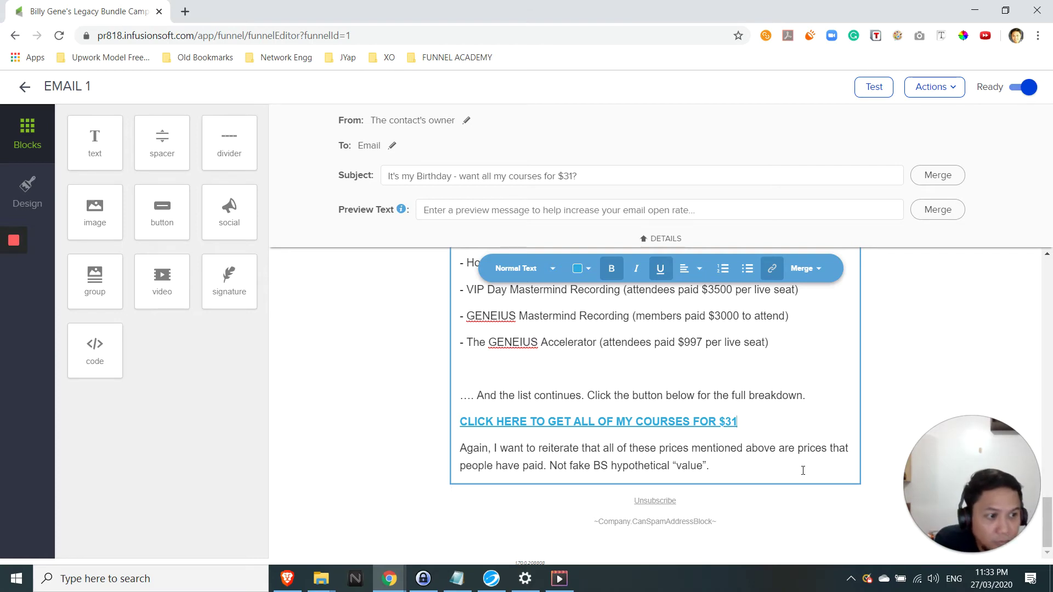
scroll(516, 424, "up", 10)
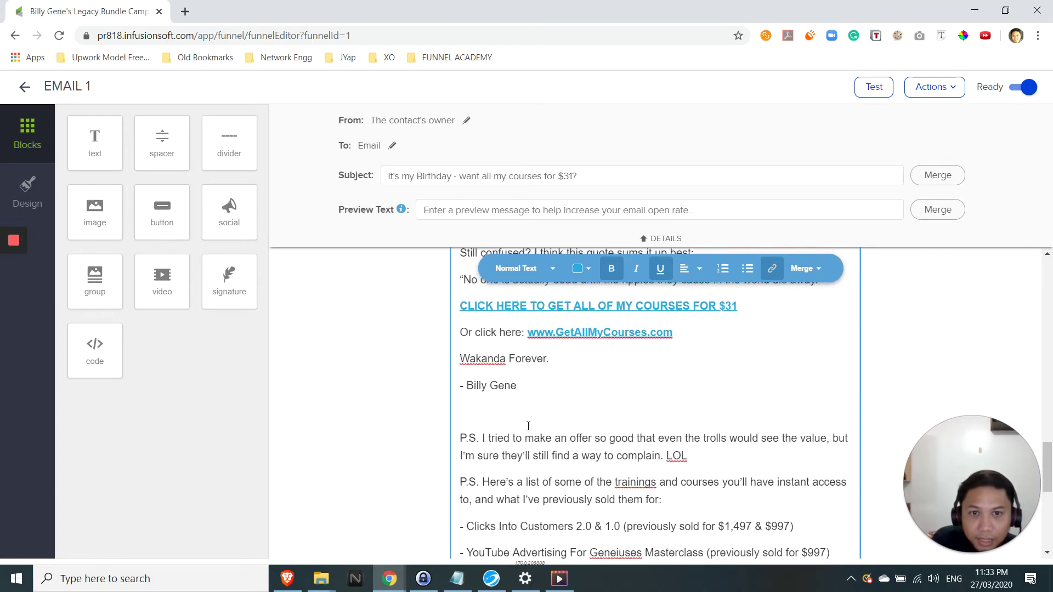
scroll(528, 426, "up", 10)
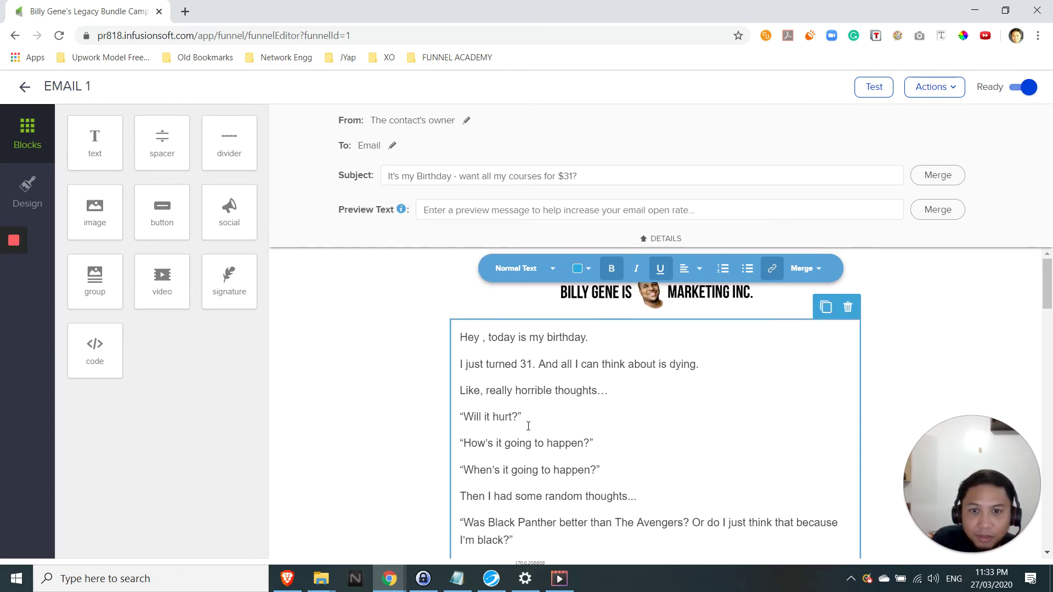
left_click(484, 338)
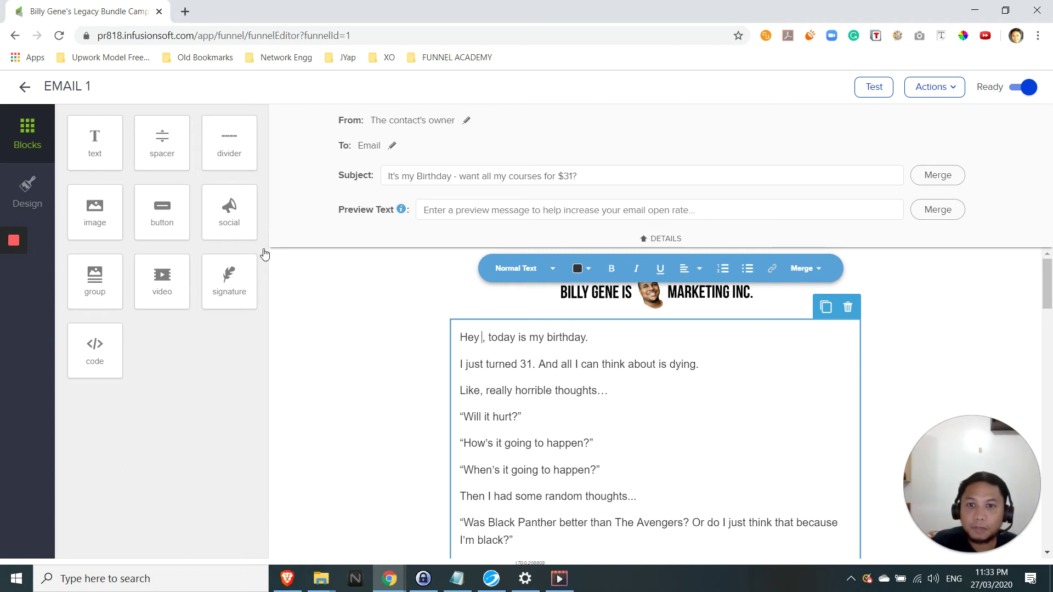
left_click(25, 87)
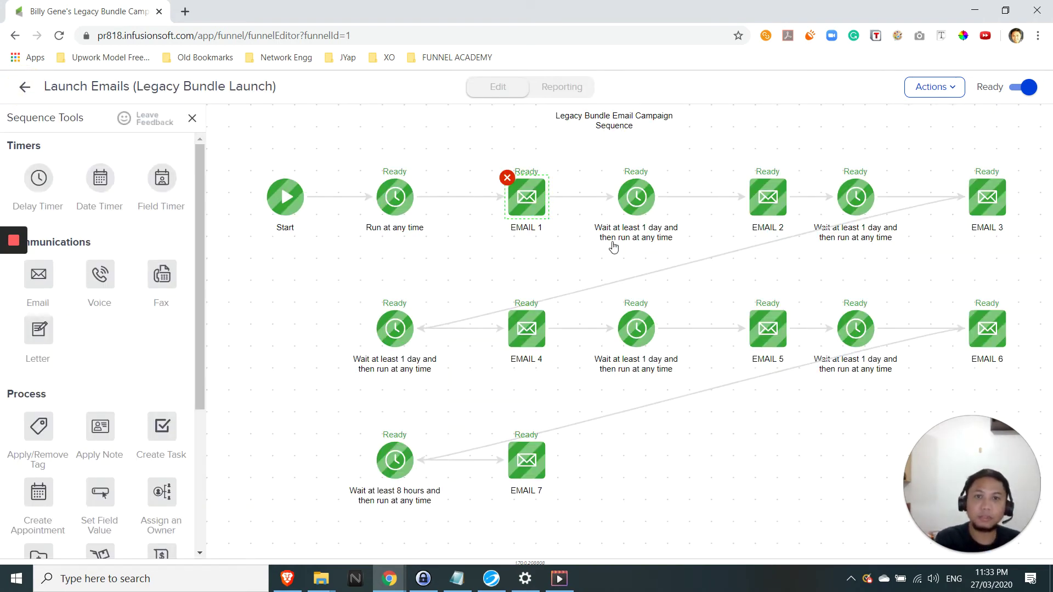
- Confirm the wait after EMAIL 1 stays at 1 day, then bring up EMAIL 2 for editing
left_click(742, 161)
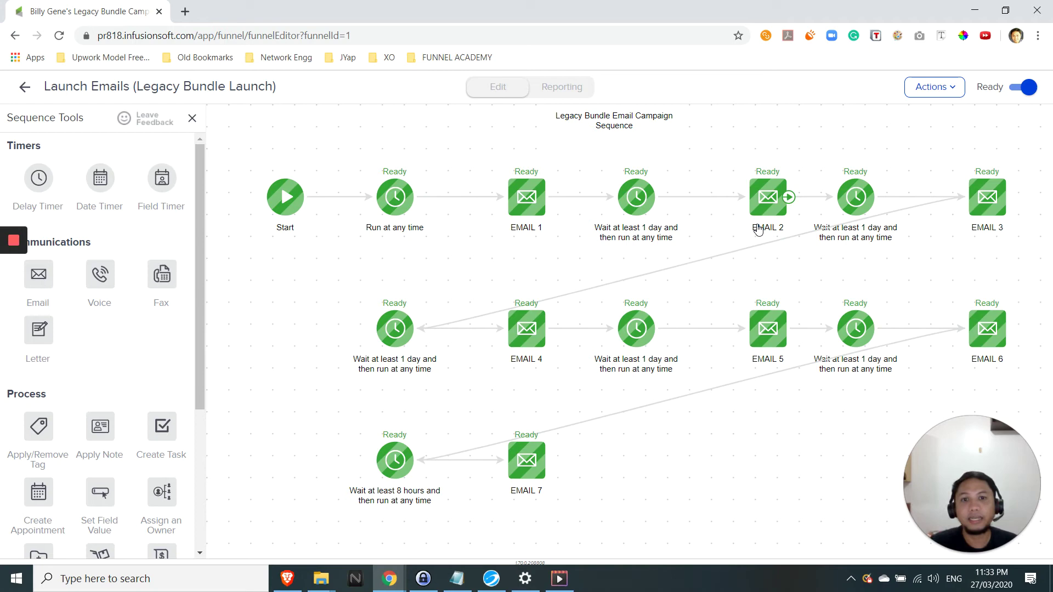
double_click(631, 201)
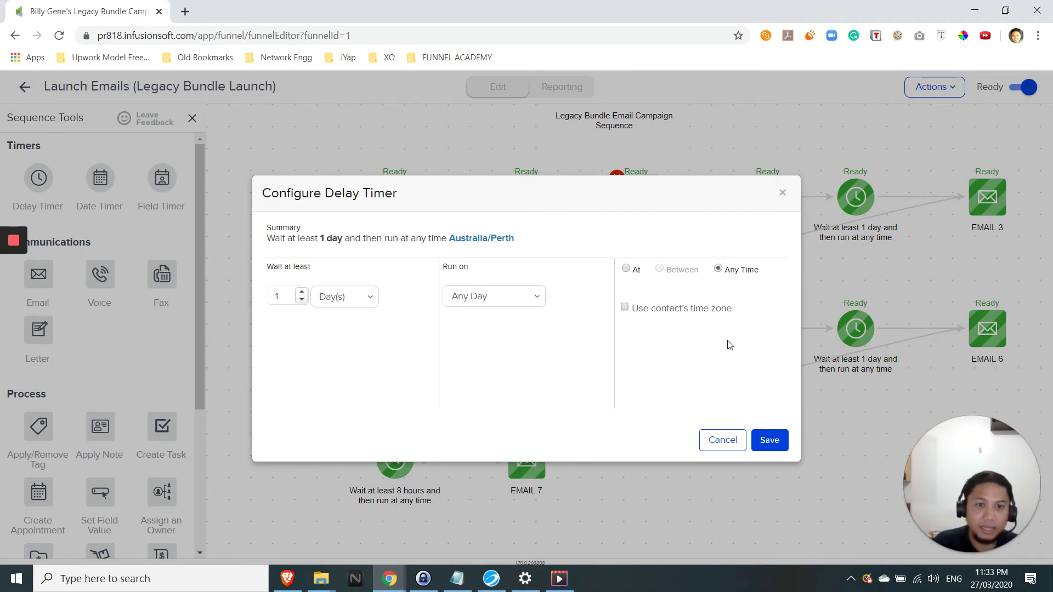
left_click(722, 440)
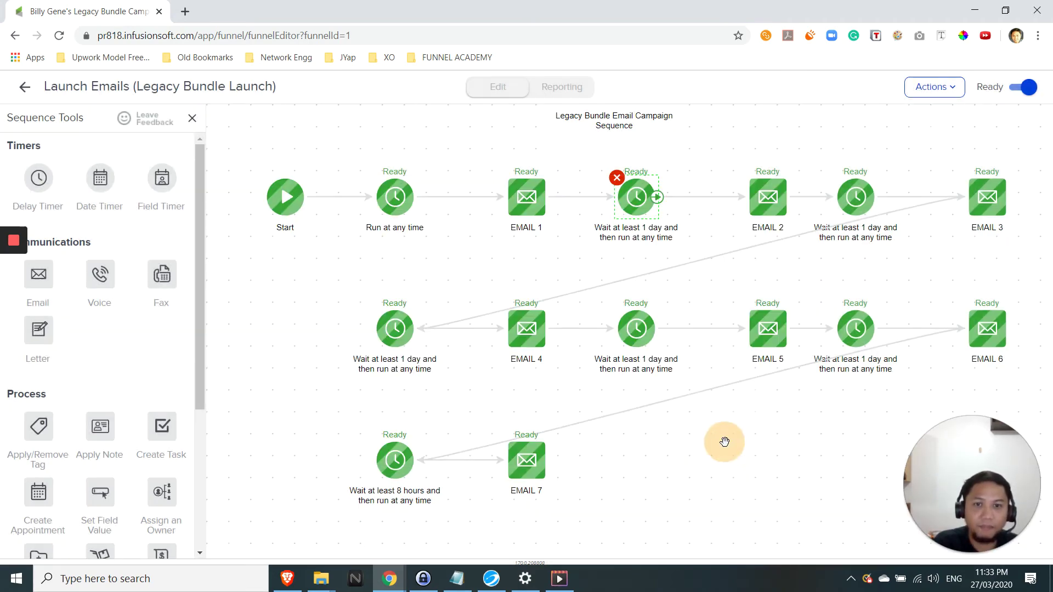
double_click(764, 207)
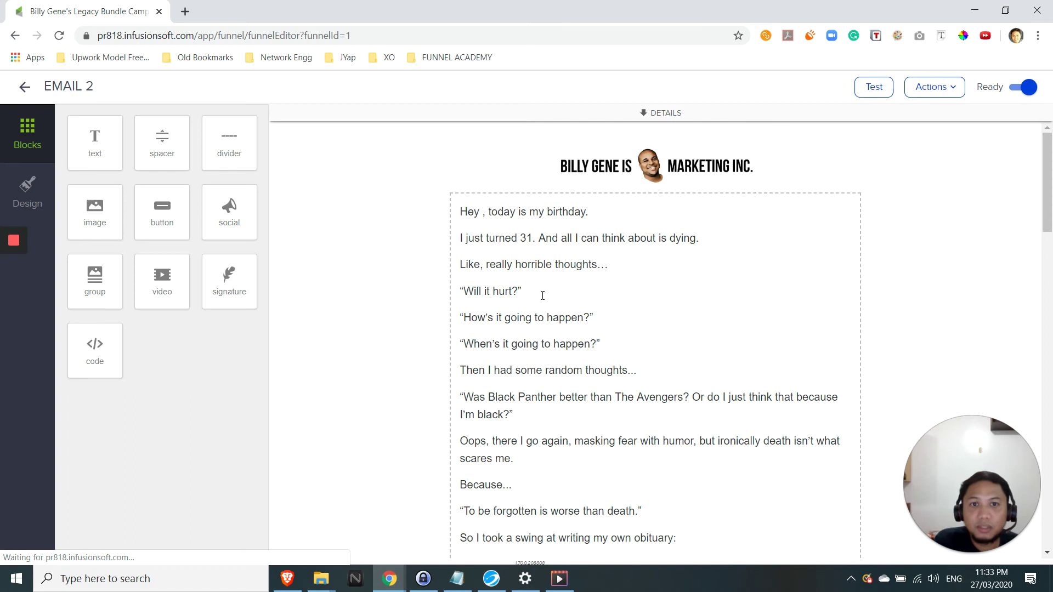
left_click(665, 114)
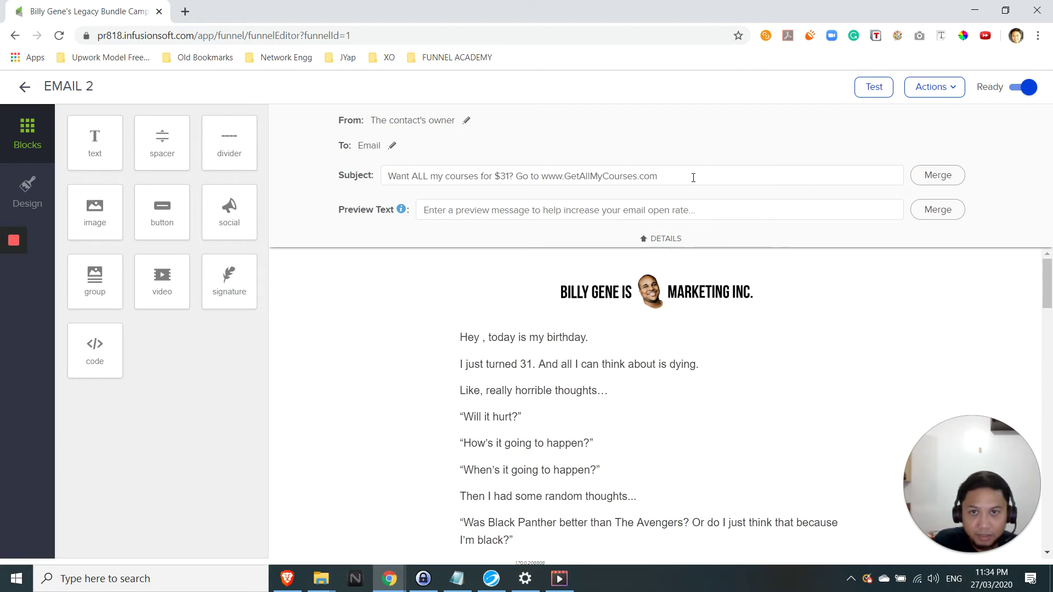
double_click(636, 177)
left_click(448, 319)
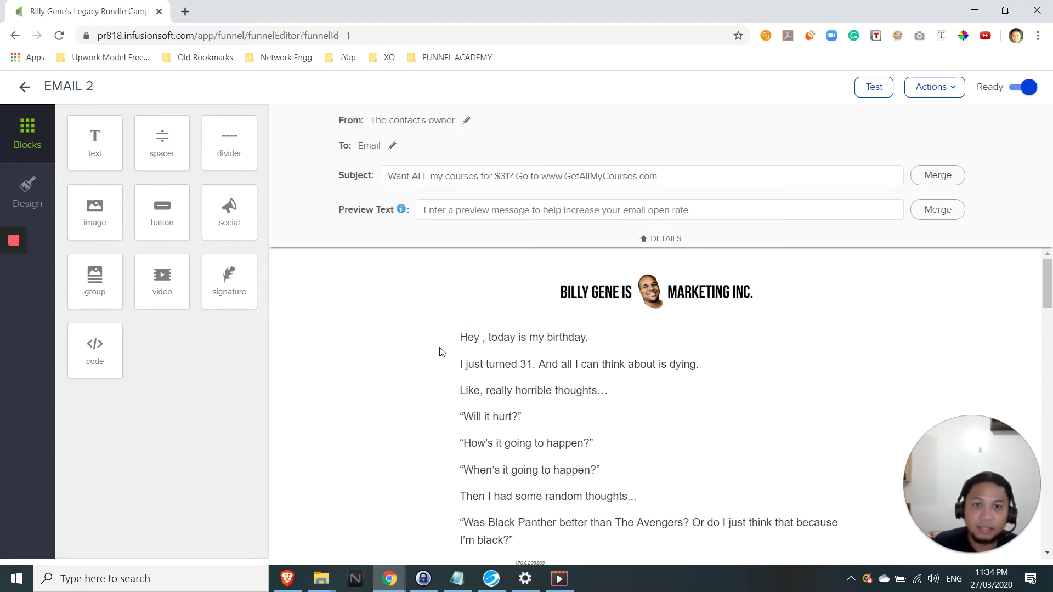
scroll(440, 365, "down", 3)
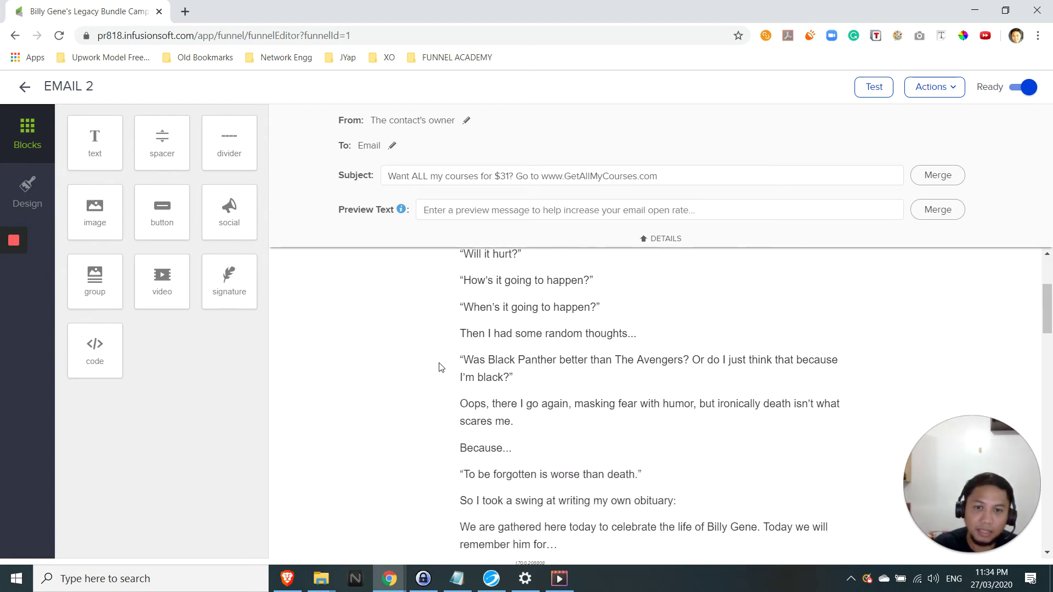
scroll(441, 368, "down", 10)
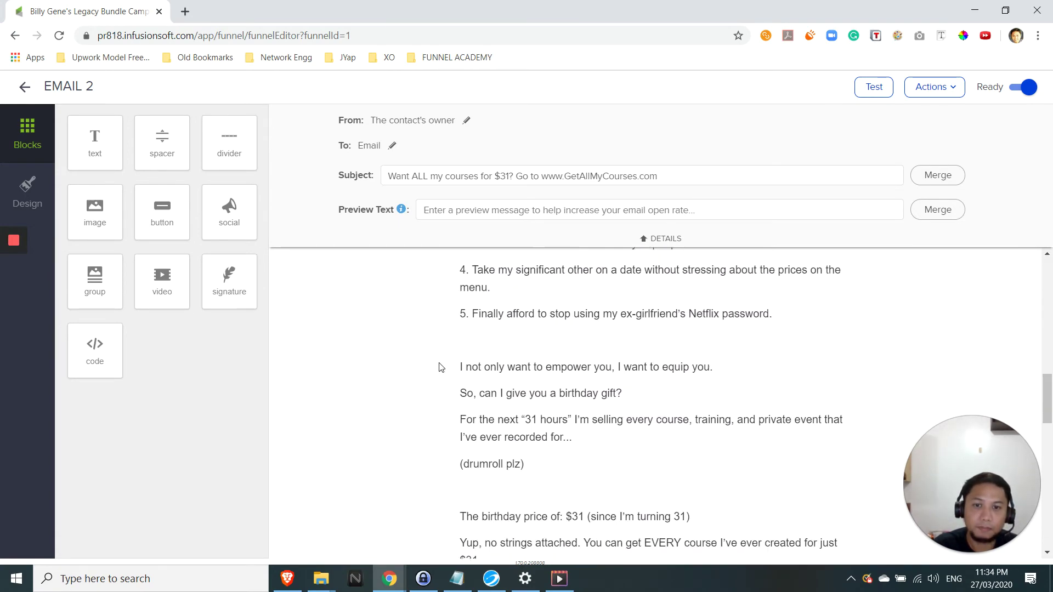
scroll(441, 367, "down", 8)
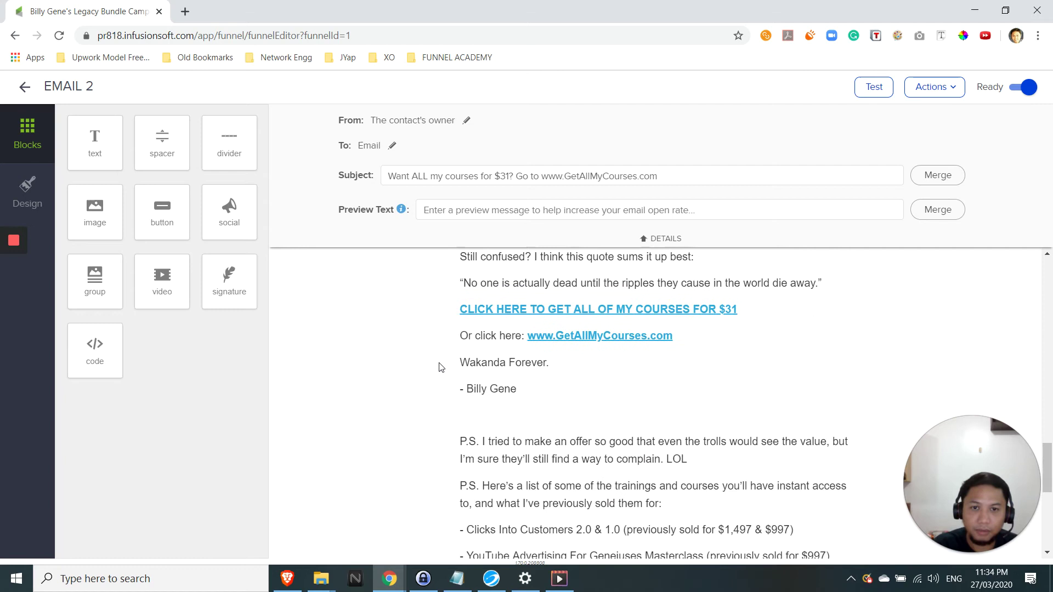
scroll(606, 341, "down", 7)
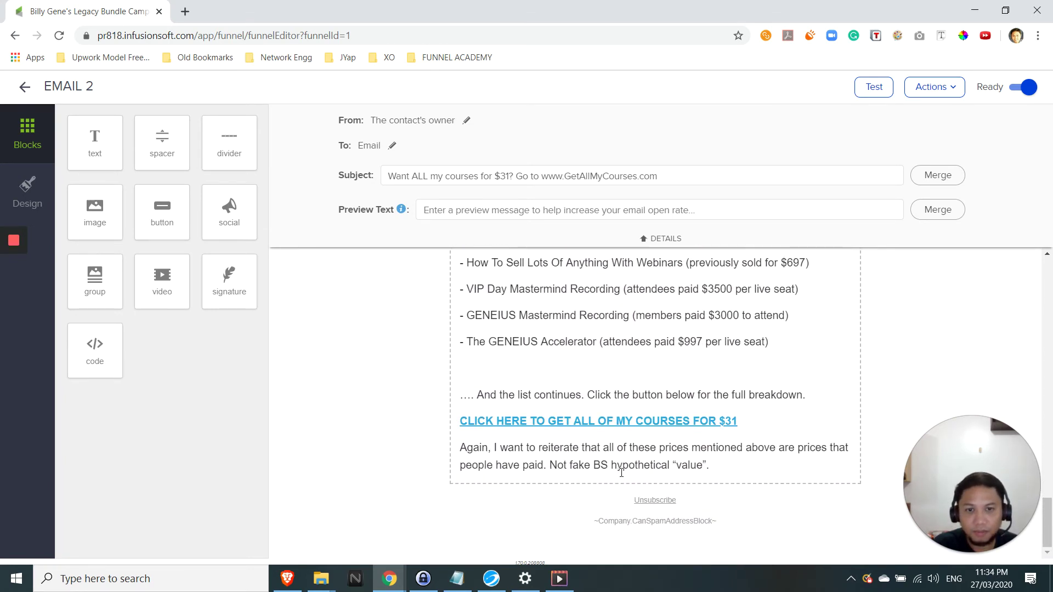
left_click(25, 88)
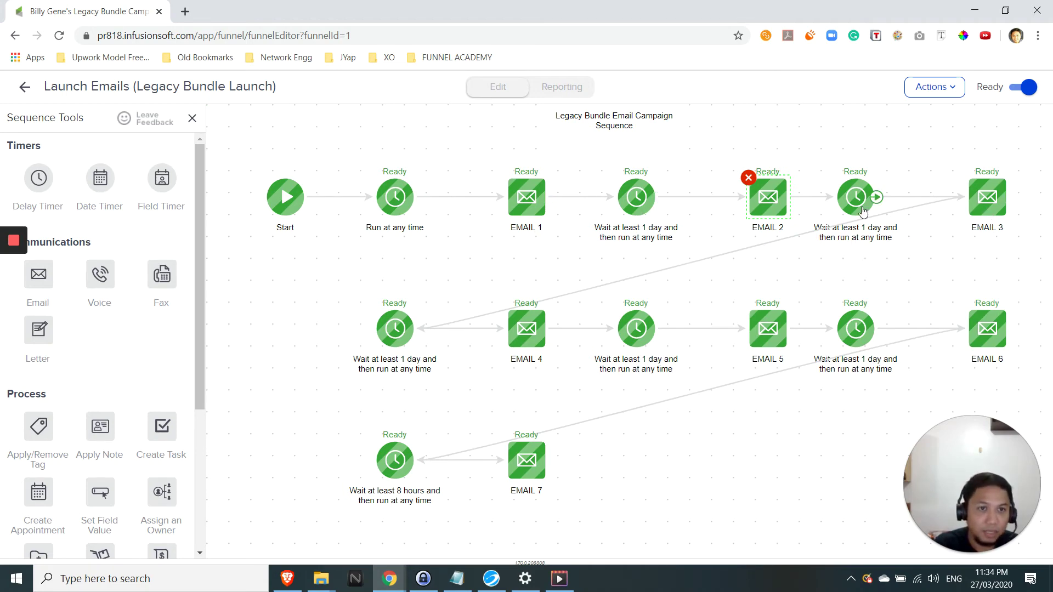
- Confirm the 1-day wait after EMAIL 2, then bring up EMAIL 3 via View and edit
left_click(912, 149)
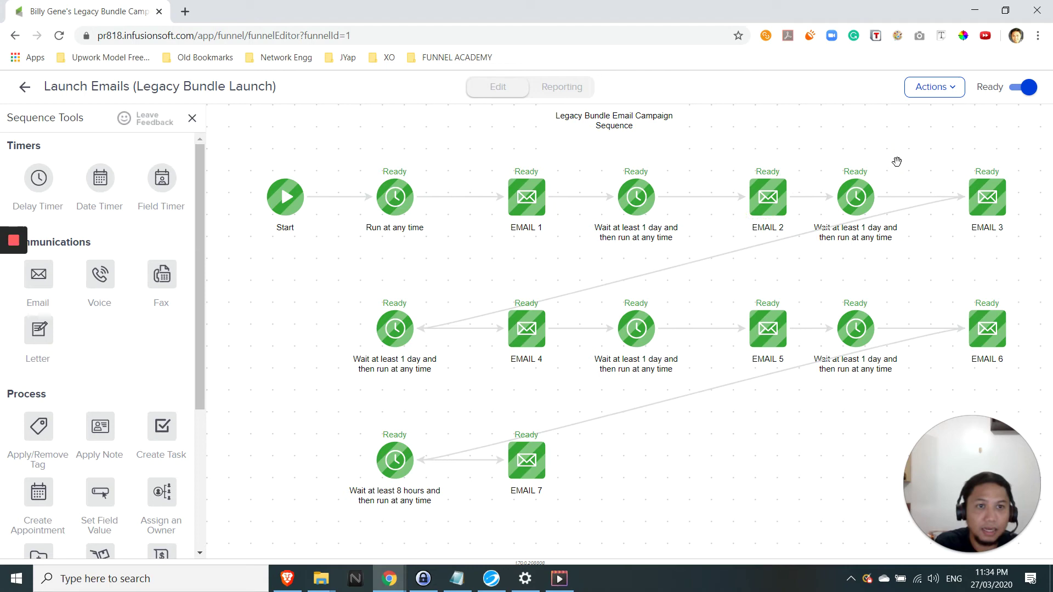
double_click(853, 195)
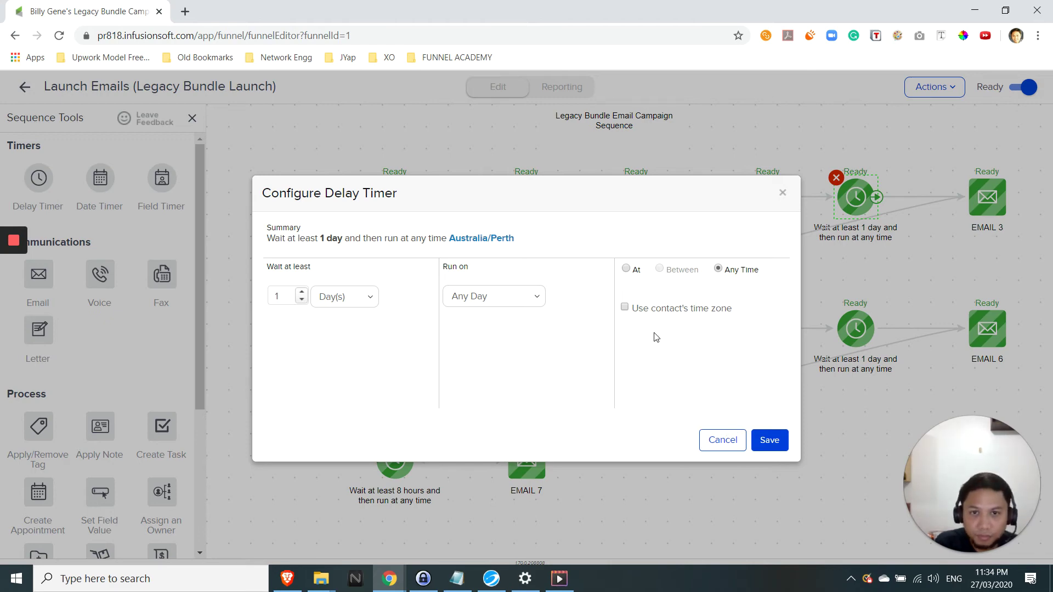
left_click(722, 440)
right_click(989, 196)
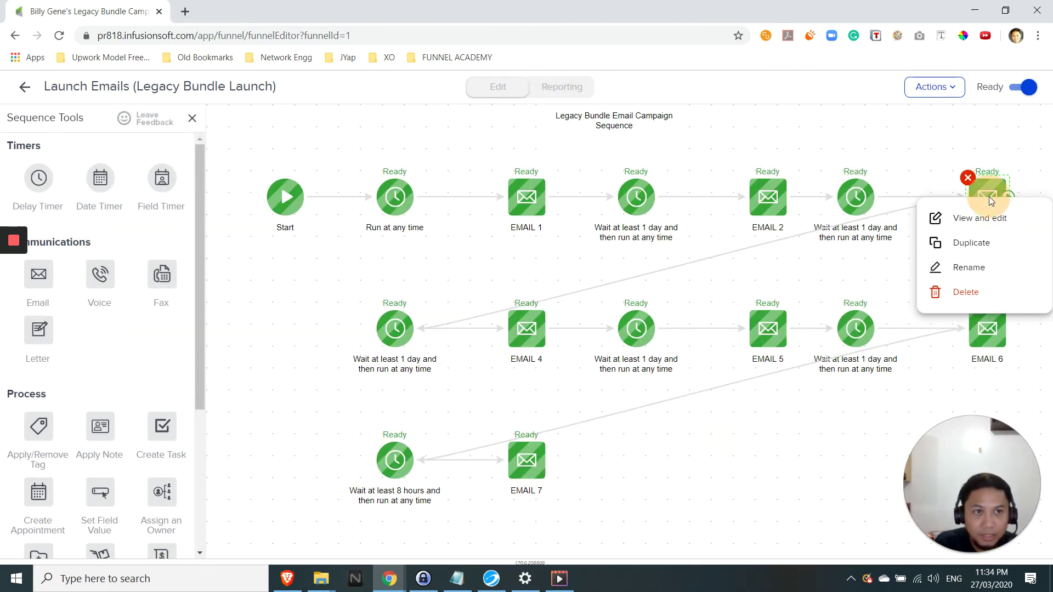
left_click(978, 218)
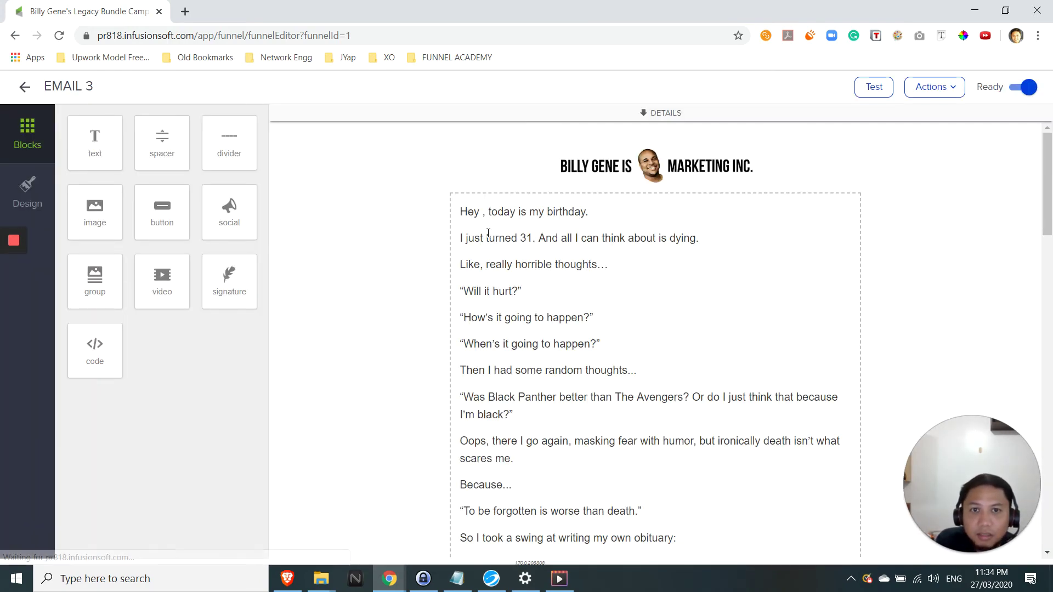
- Show EMAIL 3's subject 'LAST CHANCE - $31 gets you all this...' and read its body down to the course-list P.S
left_click(665, 112)
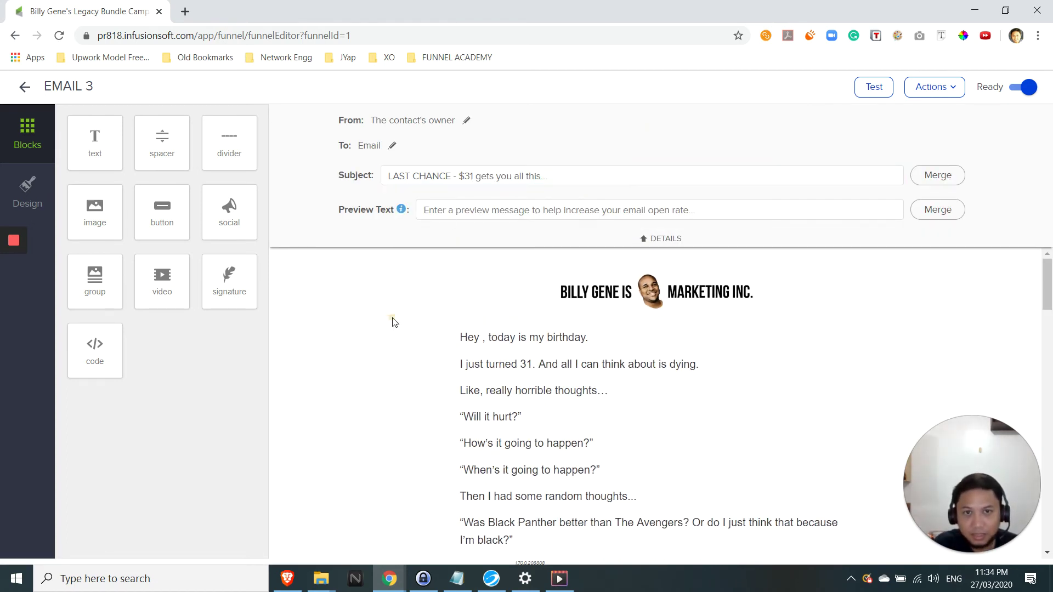
scroll(444, 346, "down", 8)
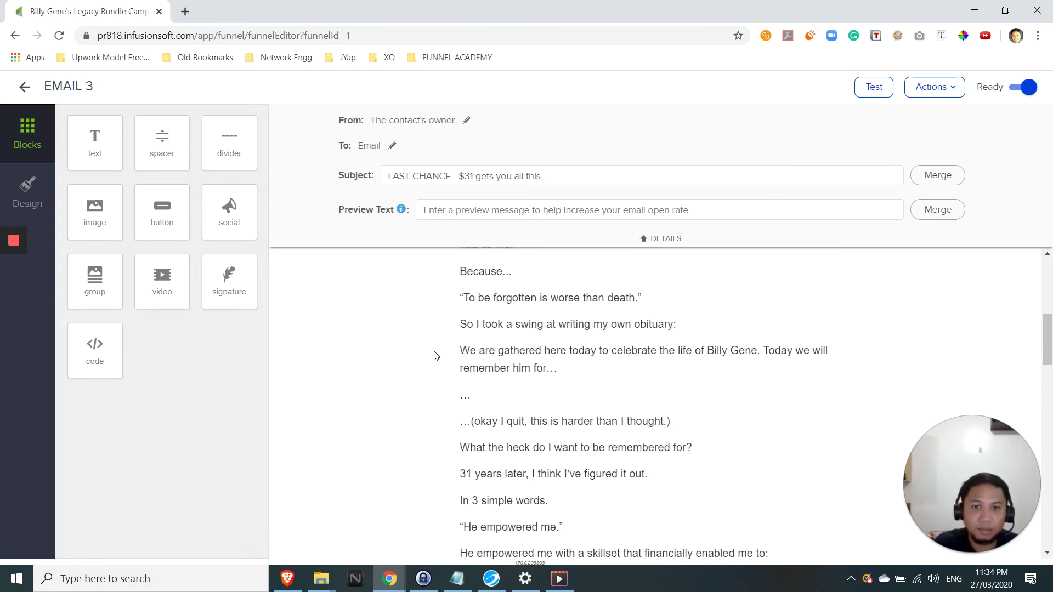
scroll(433, 355, "down", 10)
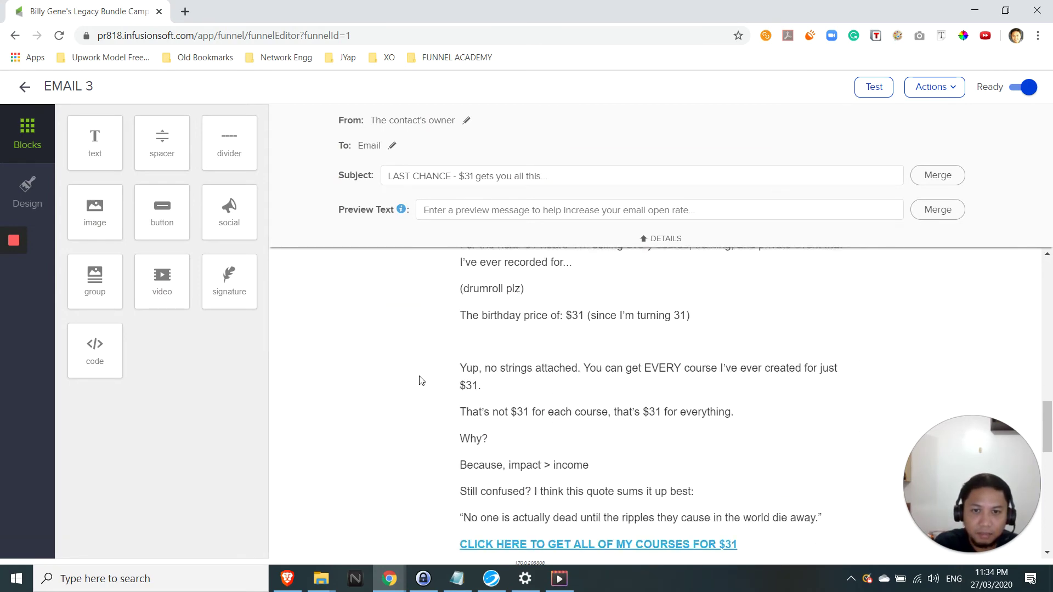
scroll(420, 380, "down", 8)
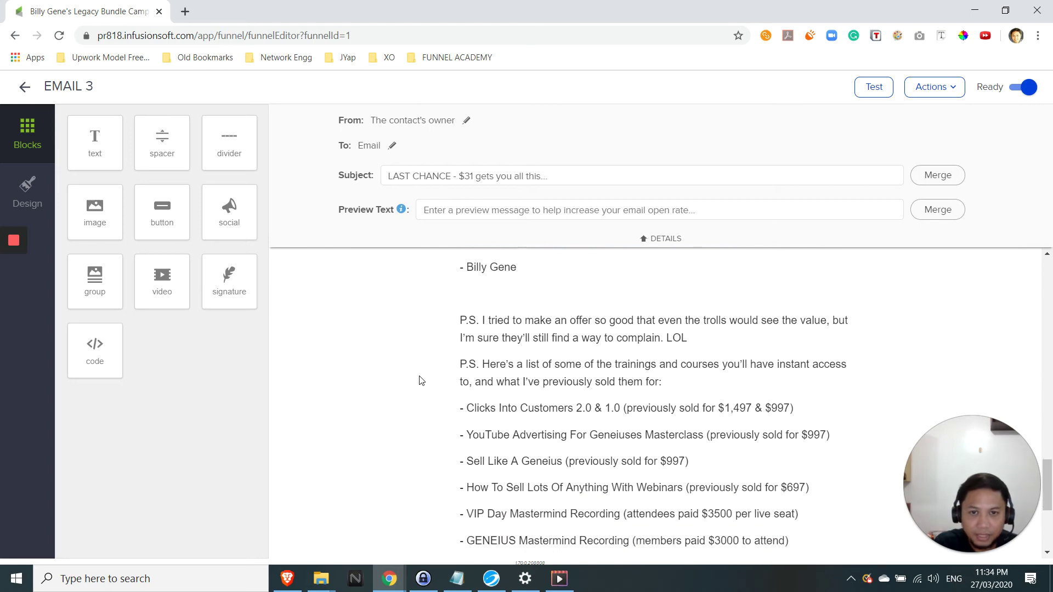
scroll(421, 380, "down", 2)
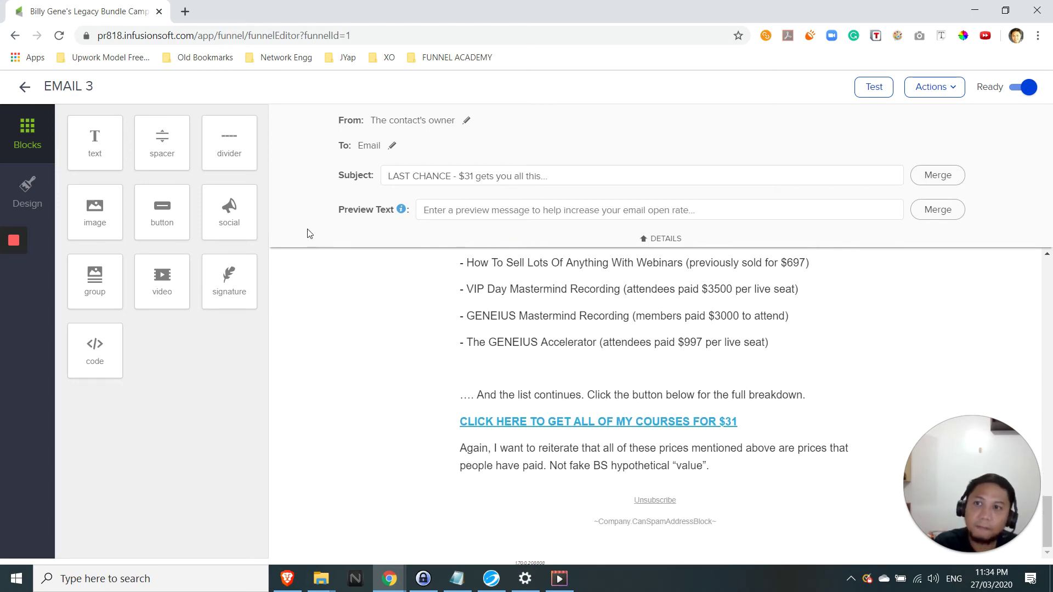
- Back on the sequence canvas, check the wait after EMAIL 3 and cancel so it stays at 1 day
left_click(23, 89)
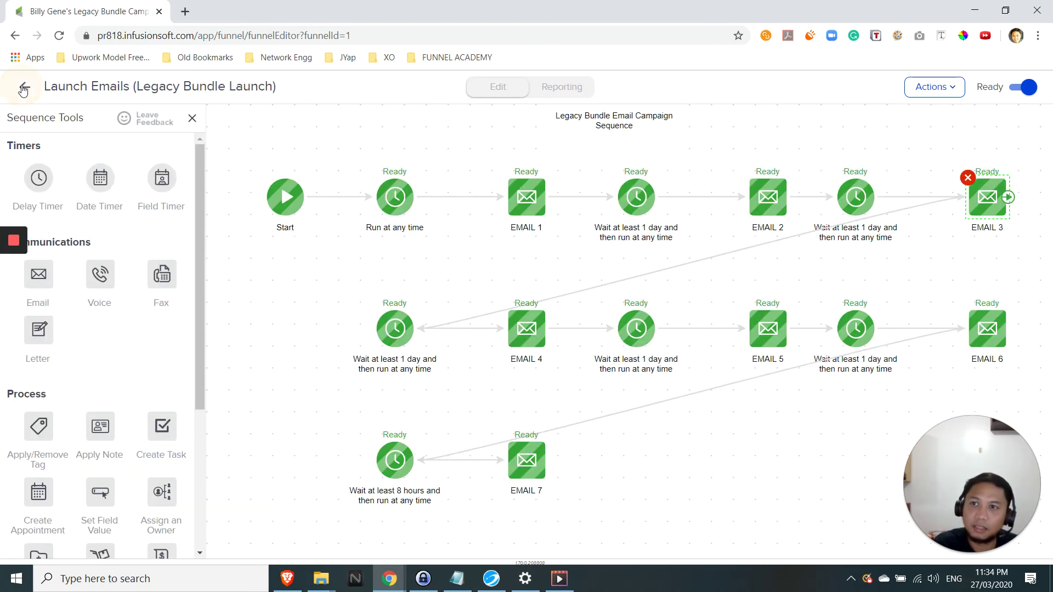
double_click(394, 333)
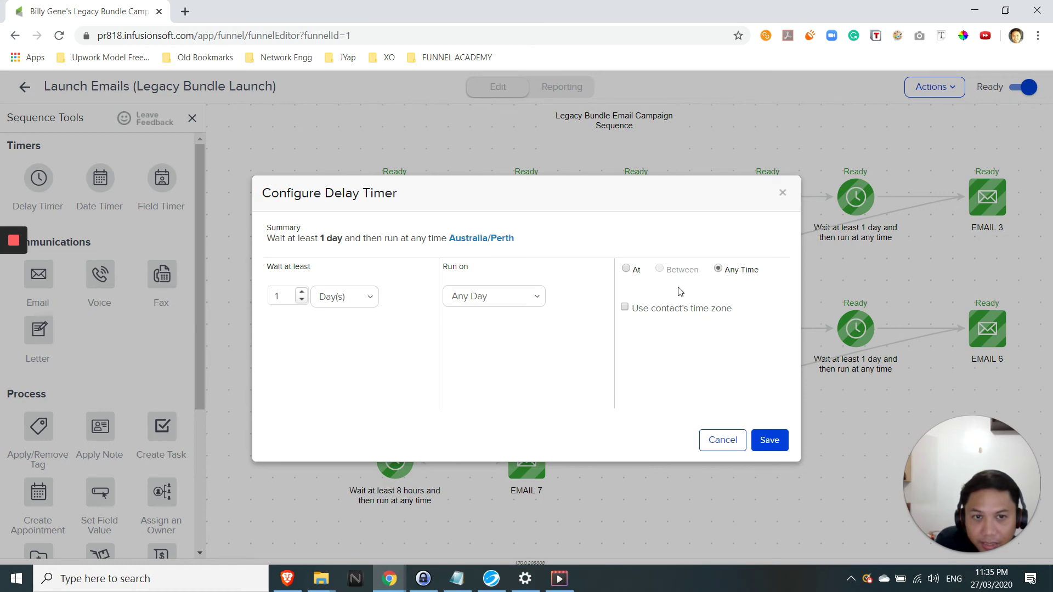
left_click(722, 440)
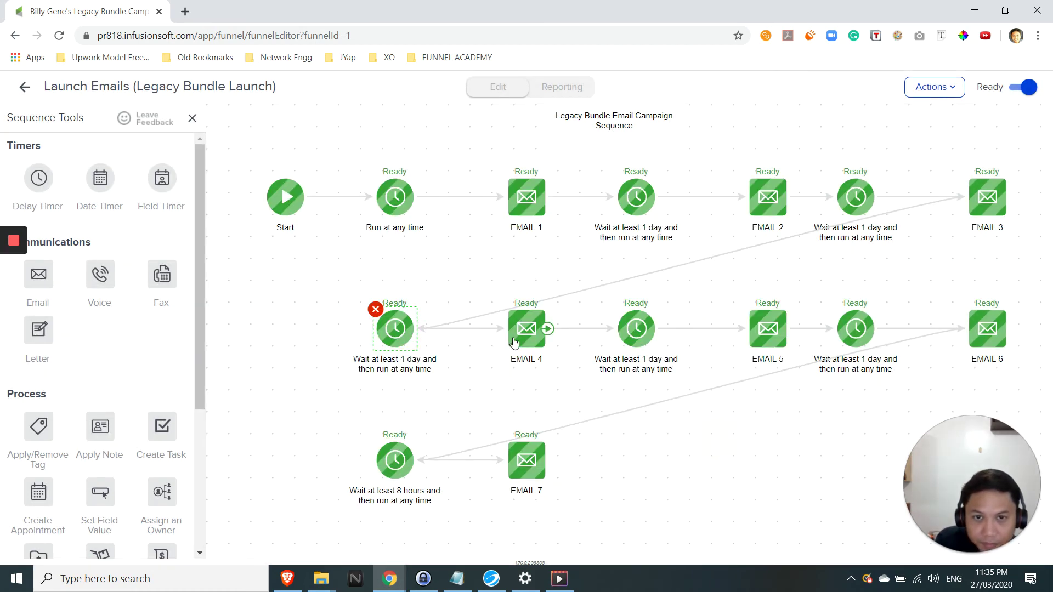
- Open EMAIL 4 and display its details, including the subject 'Okay... LAST CHANCE for realz!'
double_click(524, 329)
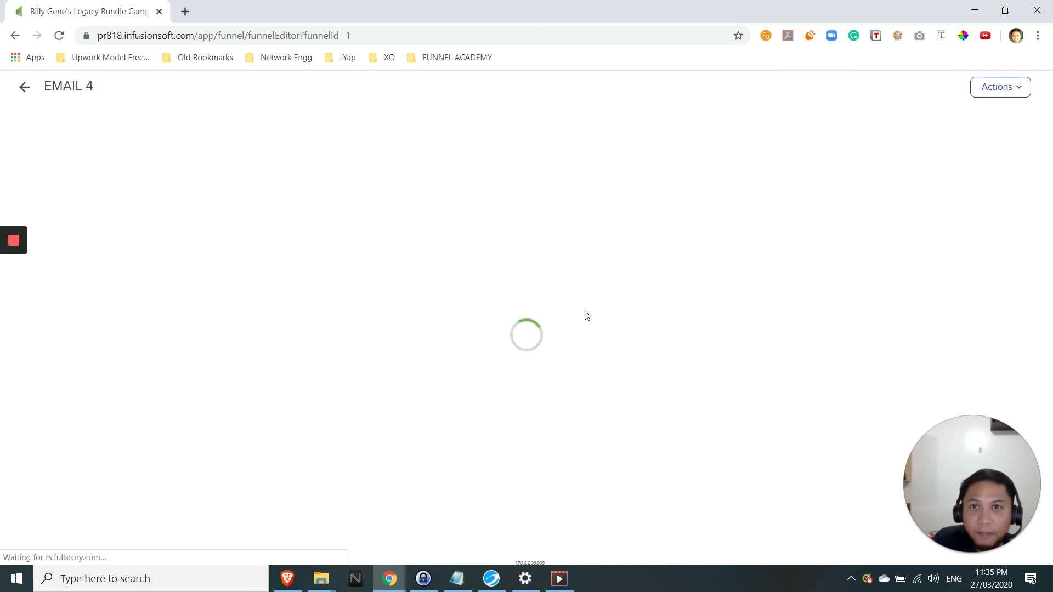
left_click(667, 112)
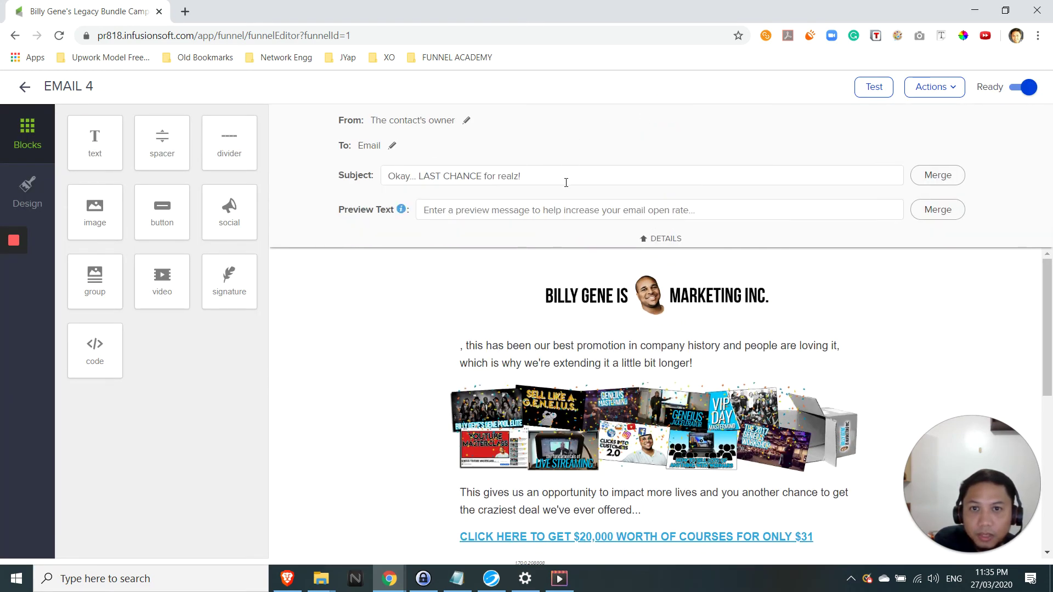
left_click(566, 183)
left_click(393, 310)
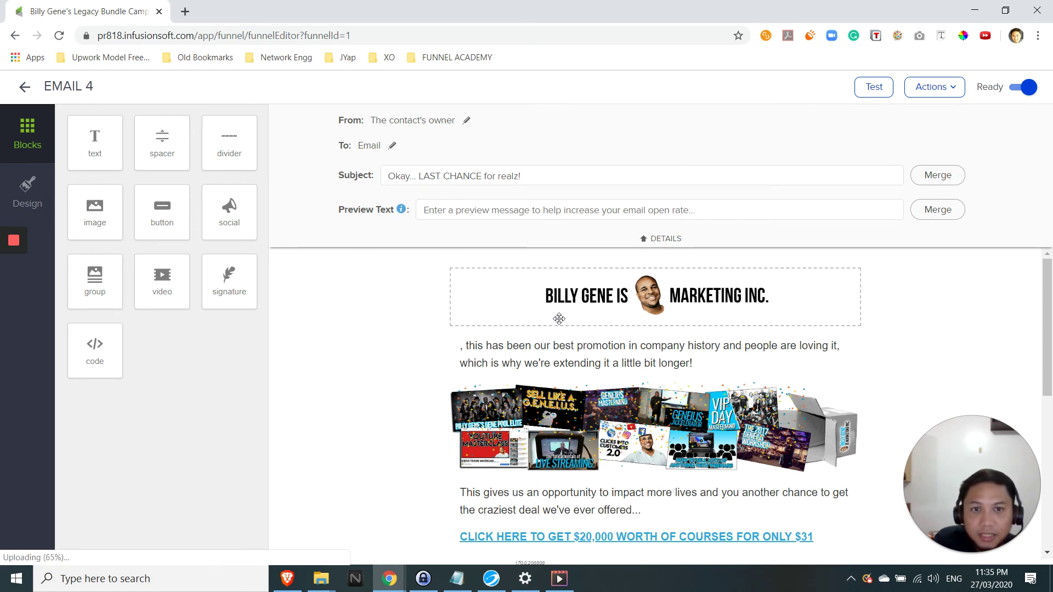
- Read the EMAIL 4 body through to its footer and close the editor
scroll(423, 331, "down", 1)
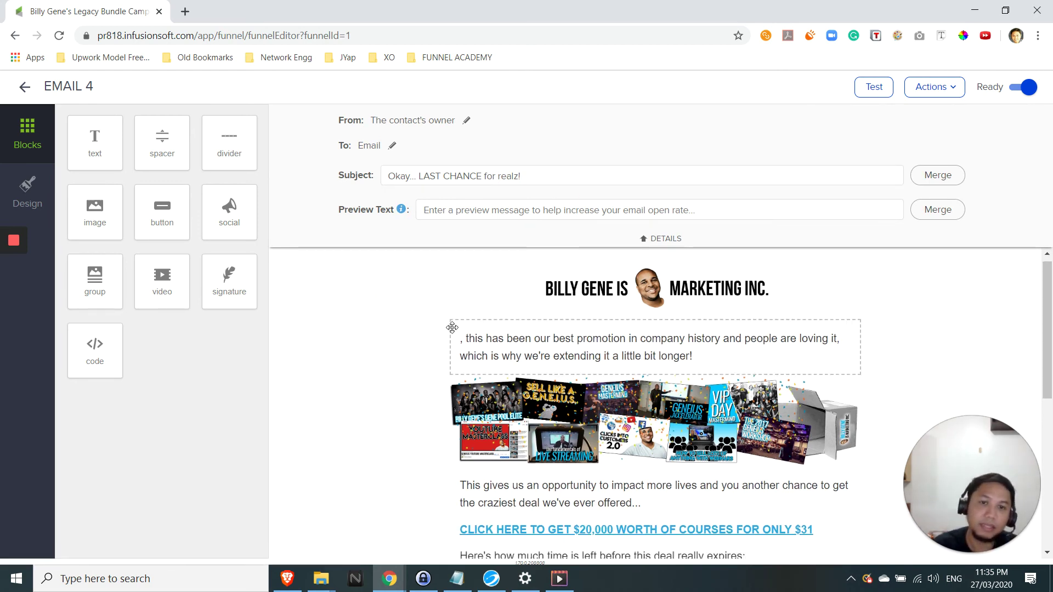
scroll(399, 322, "down", 2)
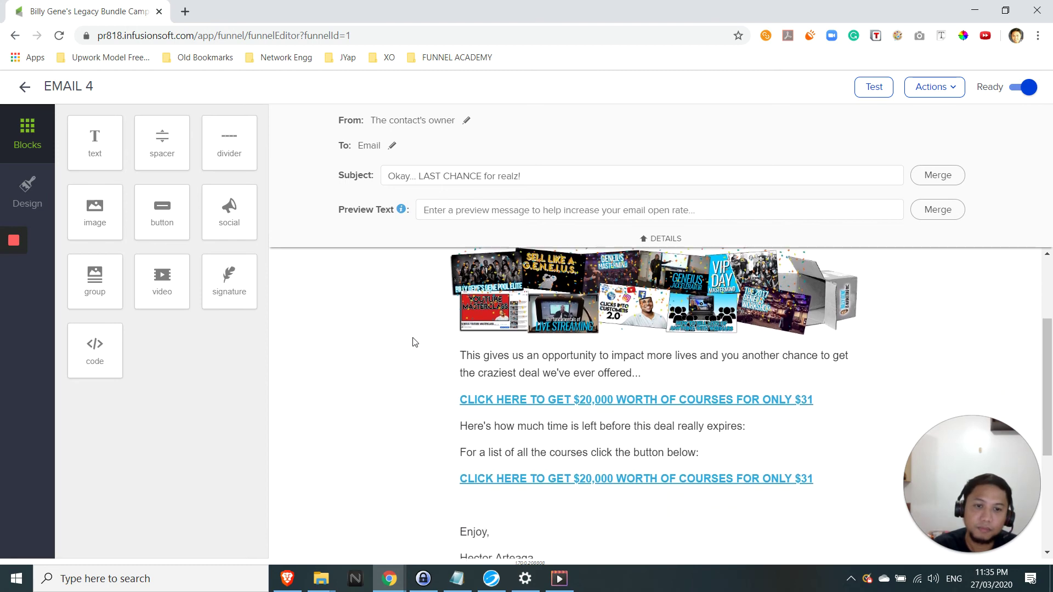
scroll(406, 355, "up", 3)
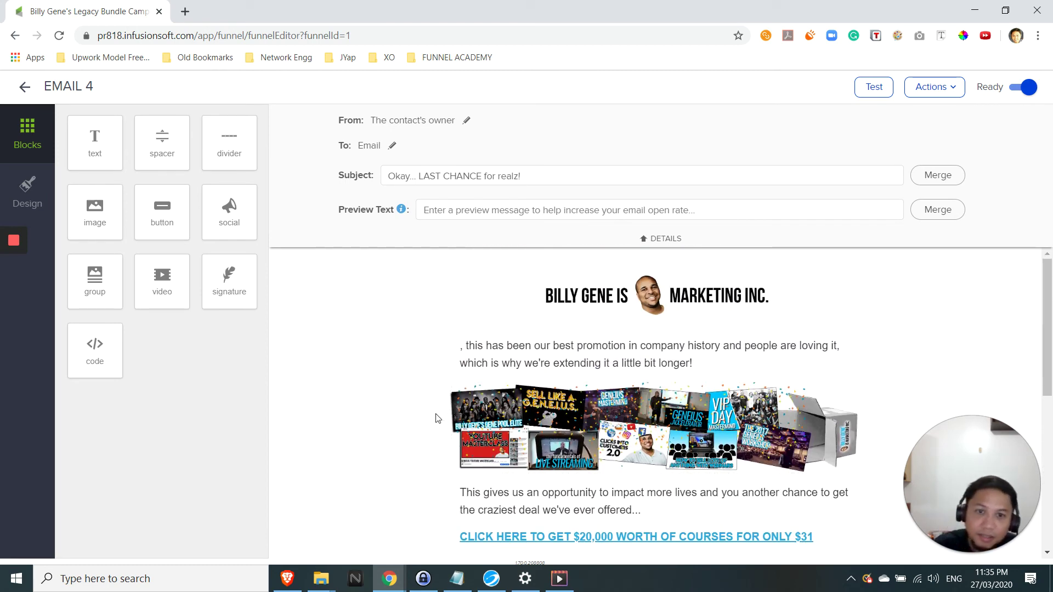
scroll(406, 403, "down", 1)
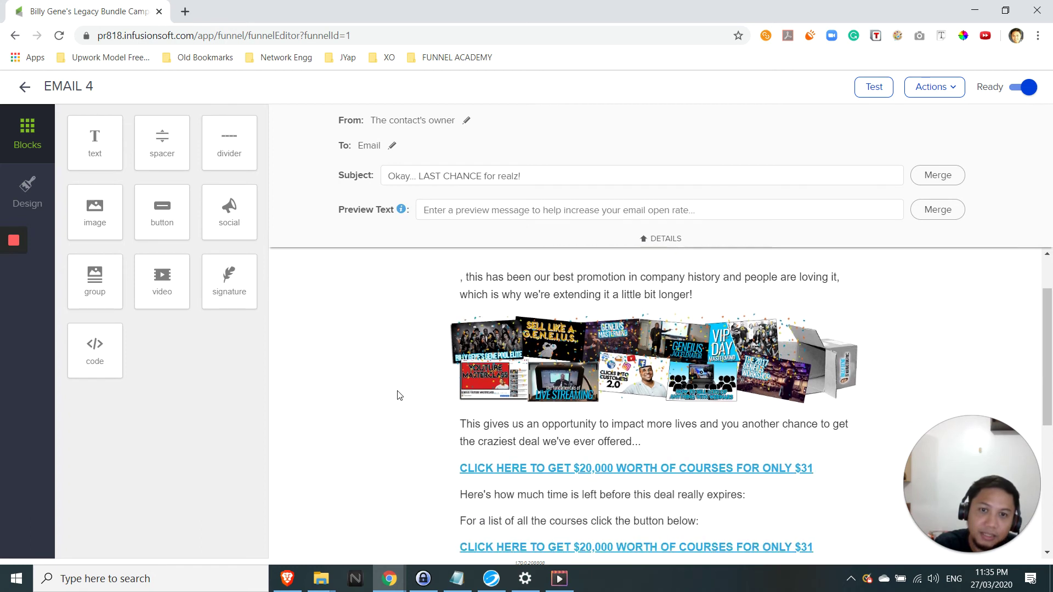
scroll(404, 393, "down", 2)
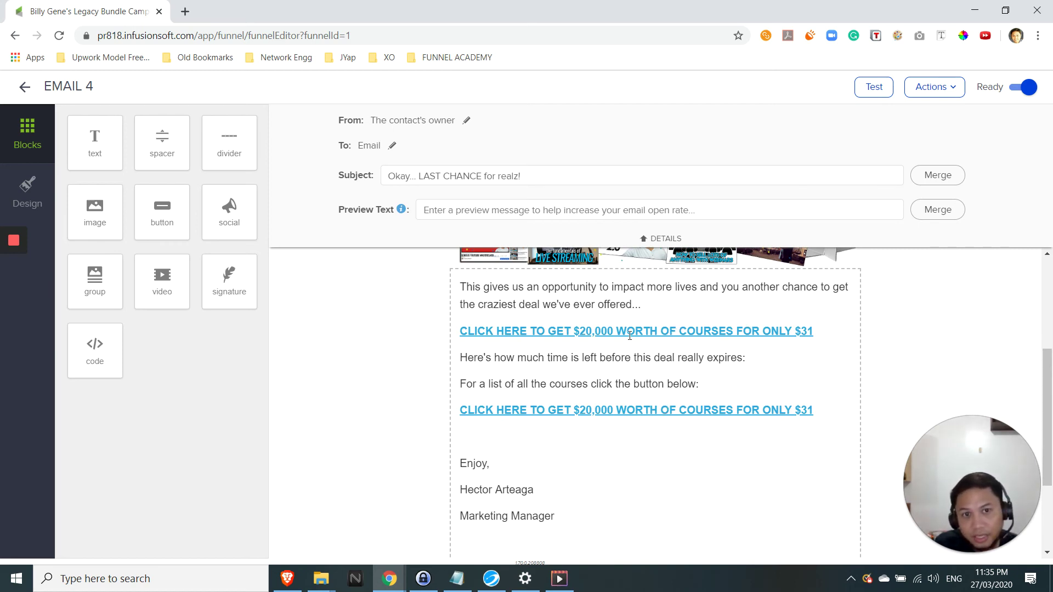
scroll(629, 335, "down", 2)
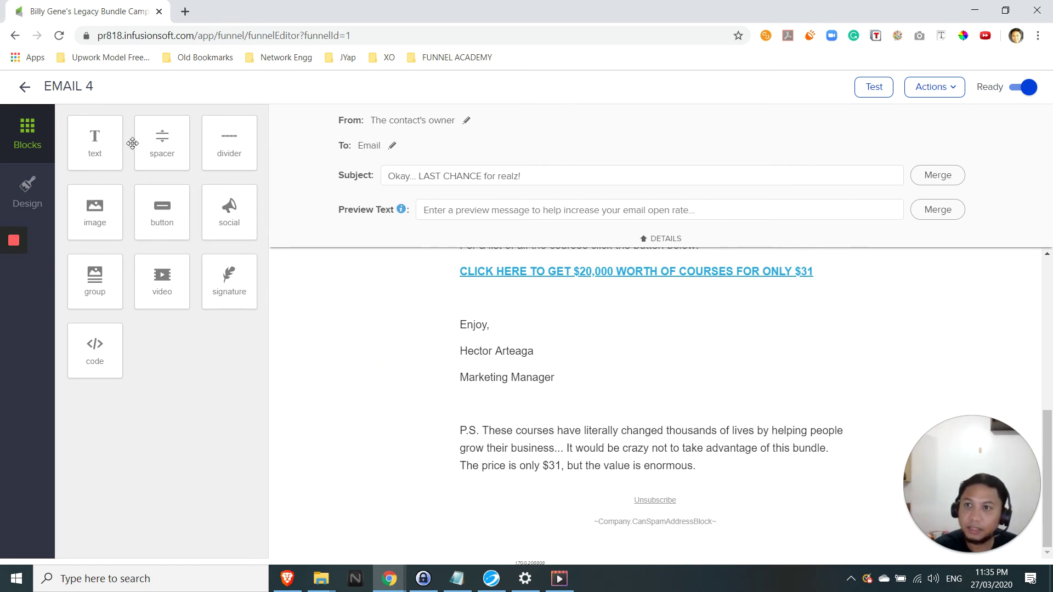
left_click(24, 86)
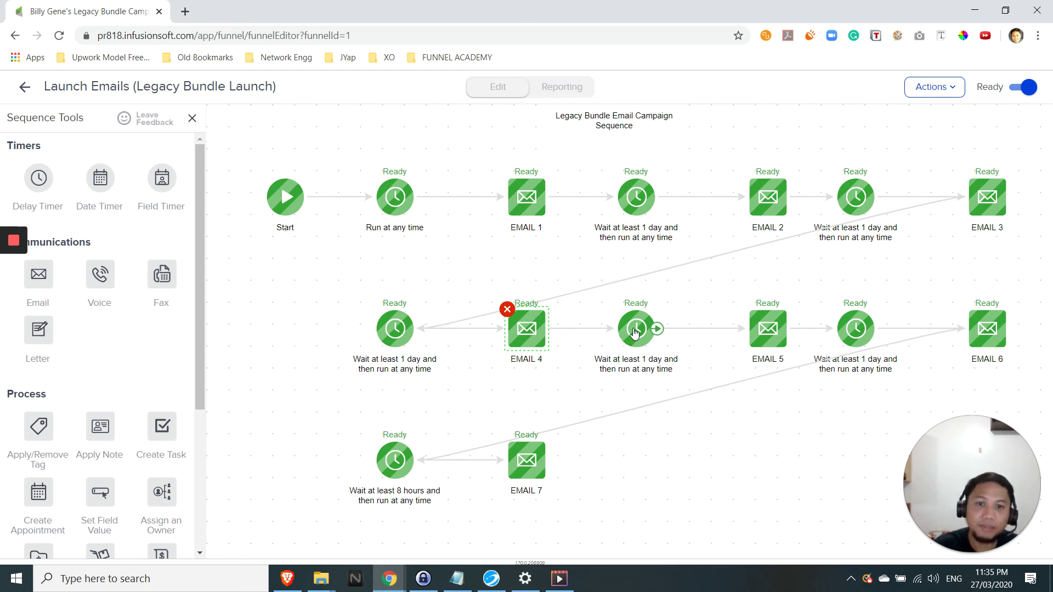
- Inspect the 1-day timer after EMAIL 4 without changing it, and open EMAIL 5
left_click(634, 328)
double_click(634, 328)
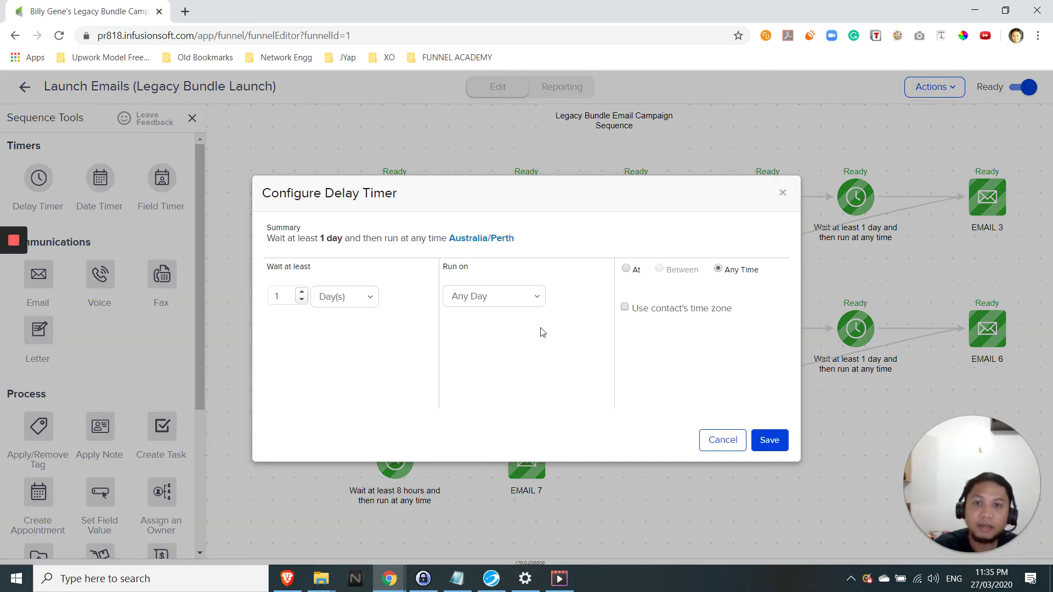
left_click(723, 440)
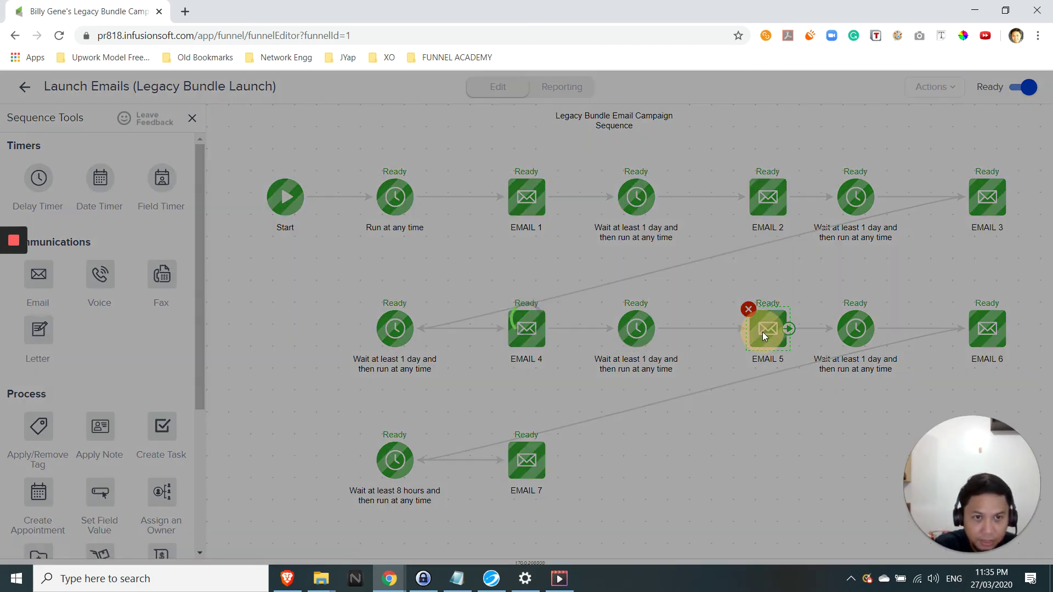
double_click(763, 331)
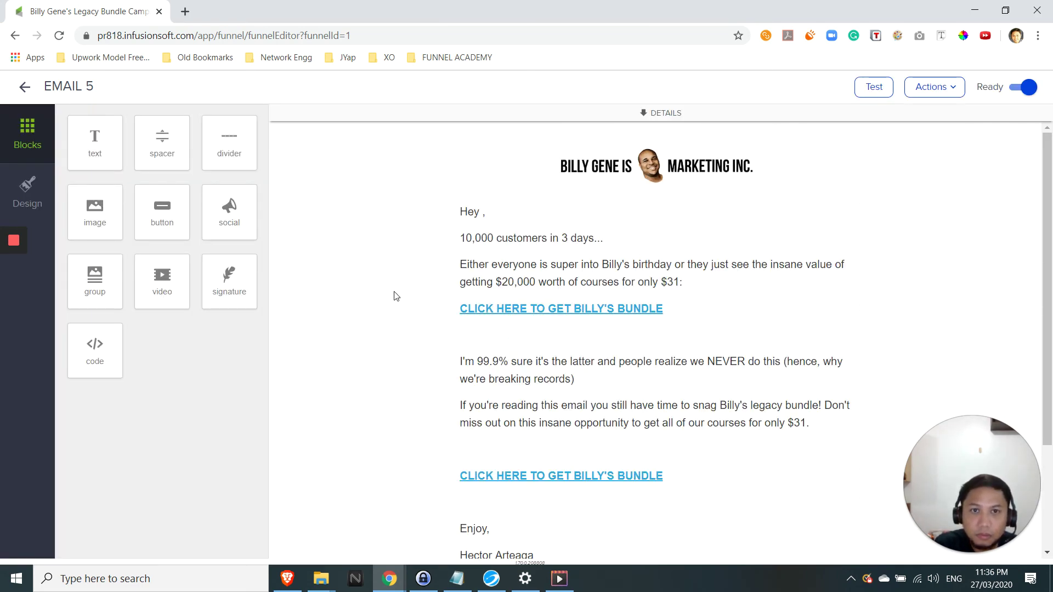
- Display EMAIL 5's subject 'Yo, did you get it?' and scroll through its body to the P.S
left_click(661, 113)
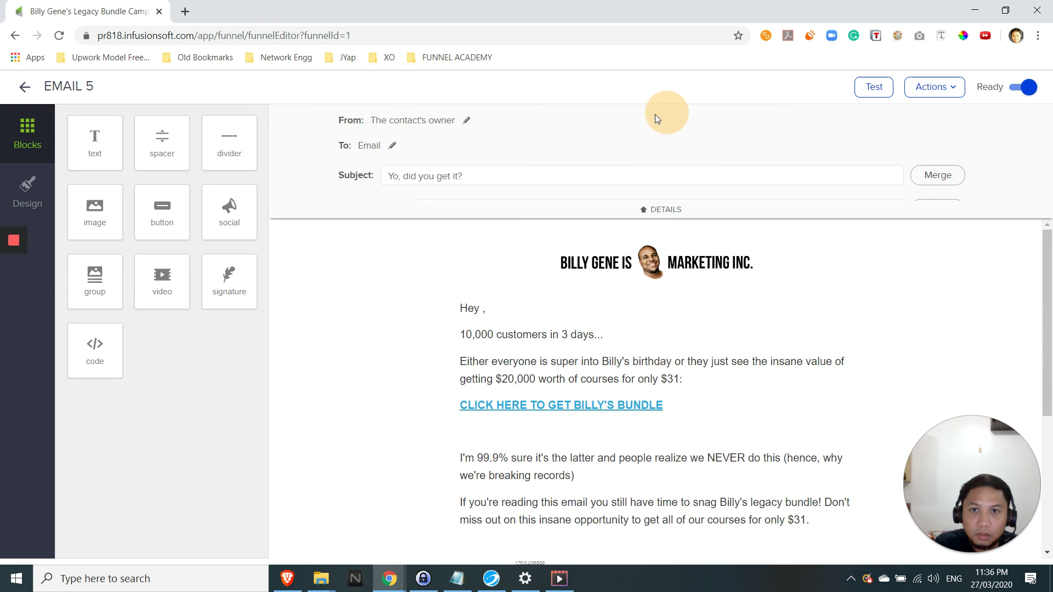
left_click(496, 174)
left_click(406, 311)
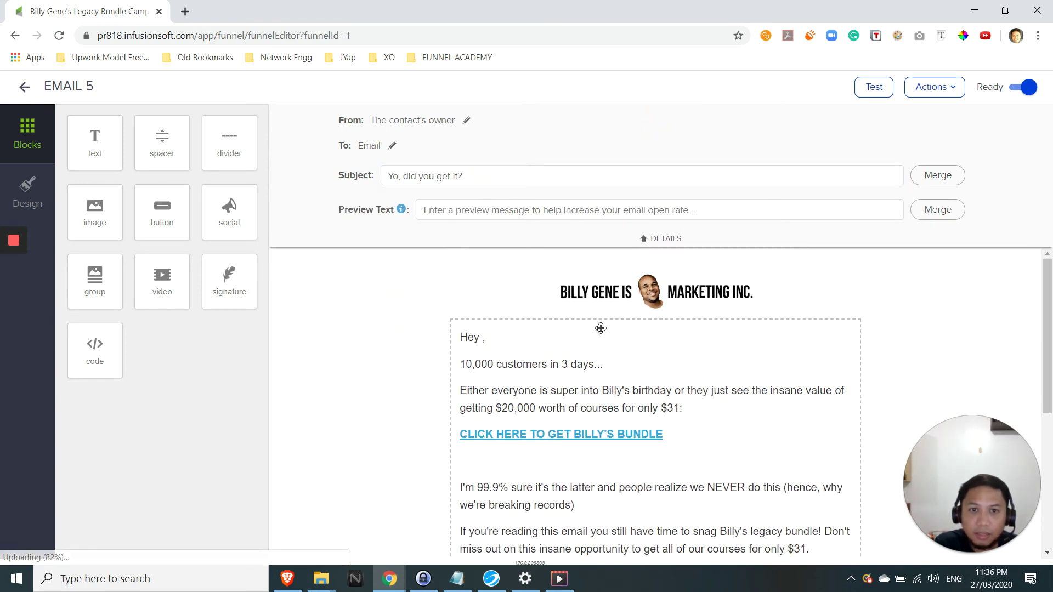
scroll(425, 361, "down", 1)
scroll(425, 360, "down", 1)
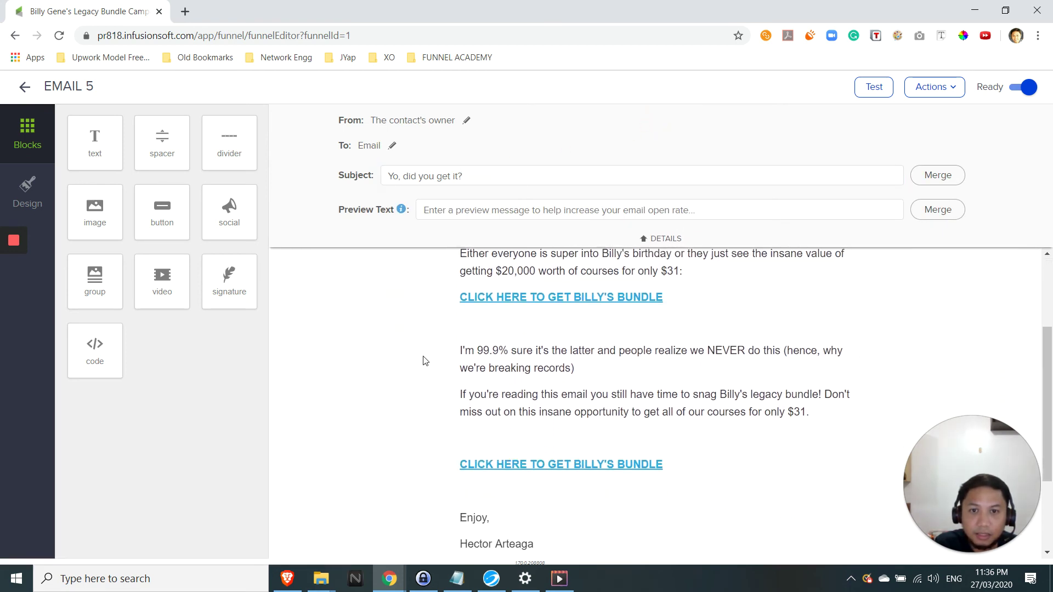
scroll(425, 361, "down", 2)
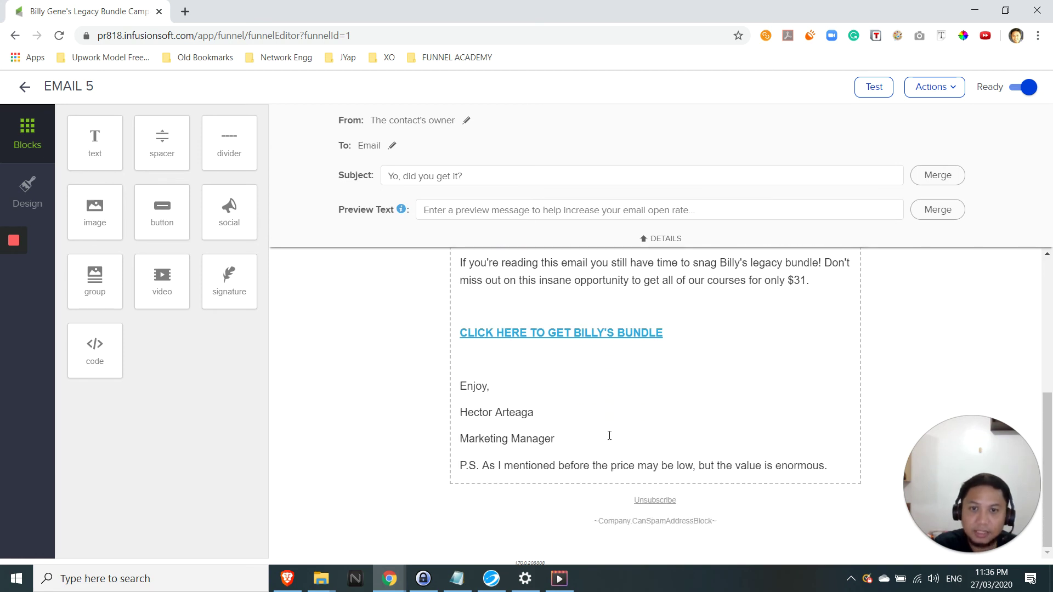
scroll(608, 435, "up", 1)
scroll(609, 436, "up", 1)
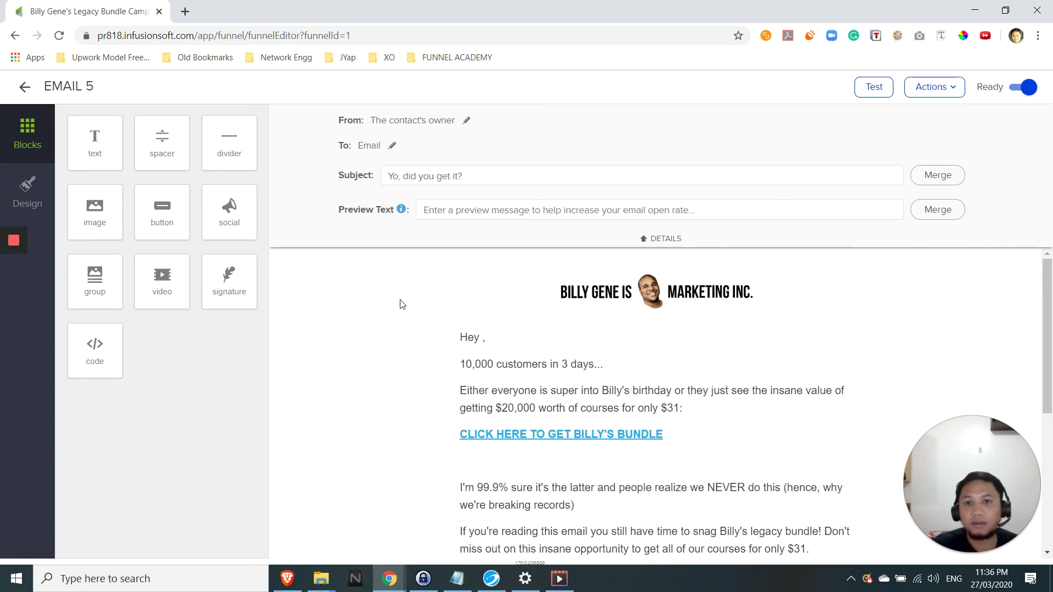
- On the sequence canvas, view the 1-day timer before EMAIL 6 without changes and open EMAIL 6
left_click(25, 87)
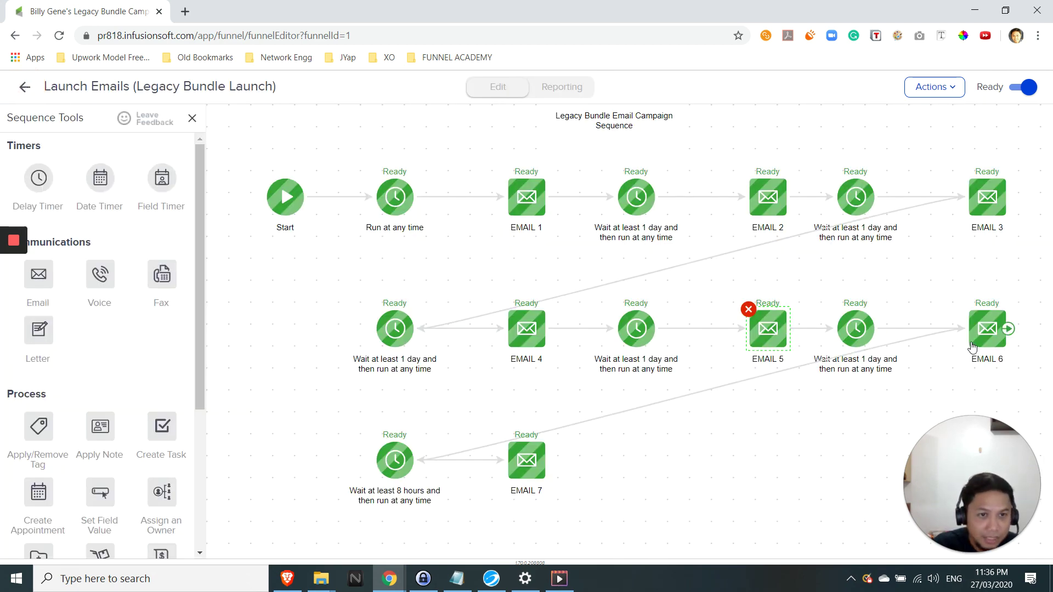
double_click(852, 324)
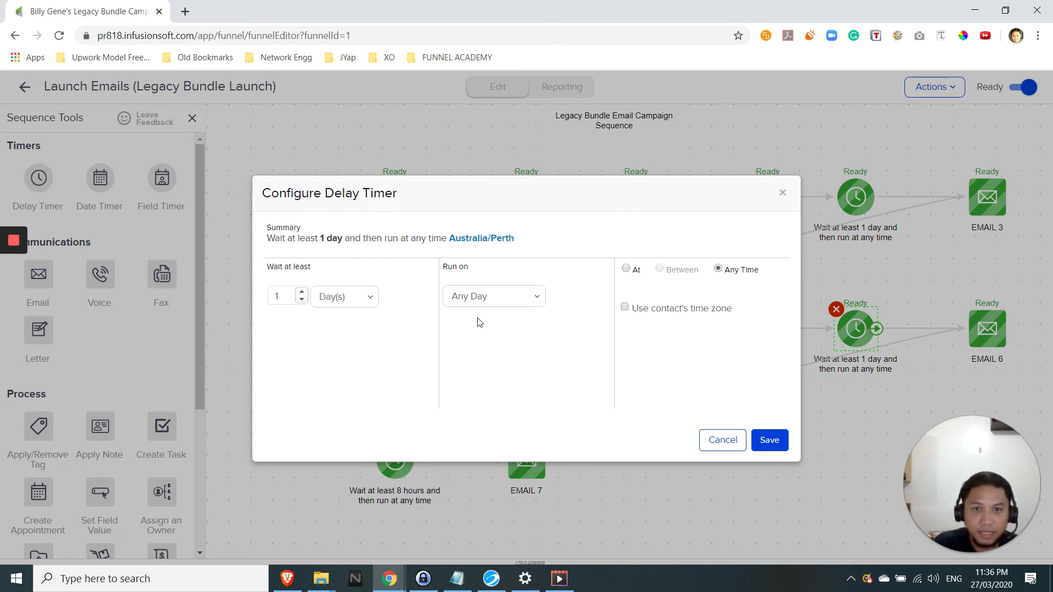
left_click(723, 440)
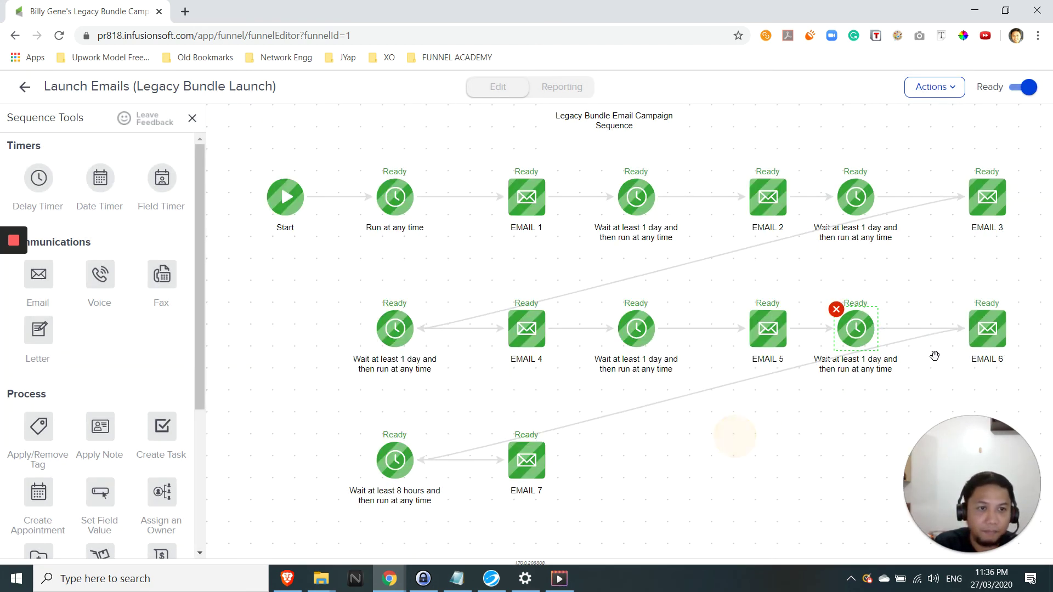
left_click(987, 325)
left_click(989, 341)
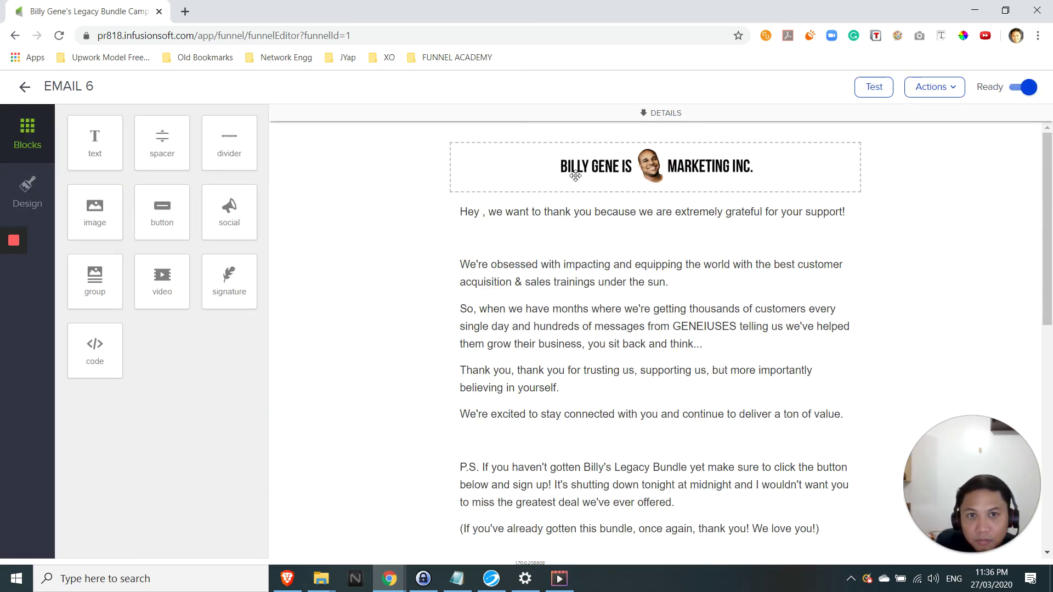
- Show EMAIL 6's subject 'Yo, did you get it?', read its body to the footer, and close it
left_click(662, 112)
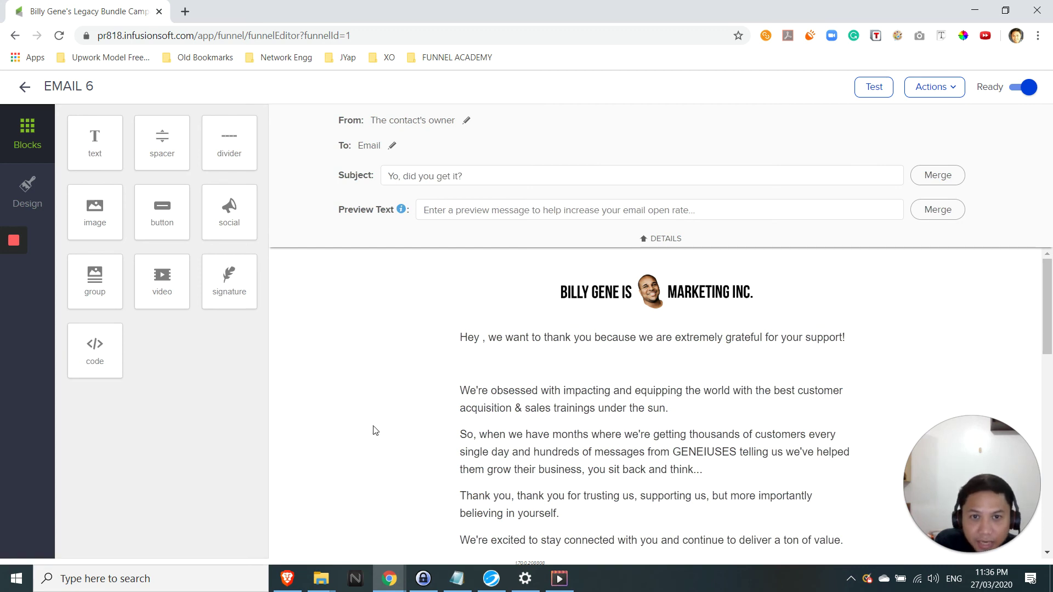
scroll(432, 357, "down", 2)
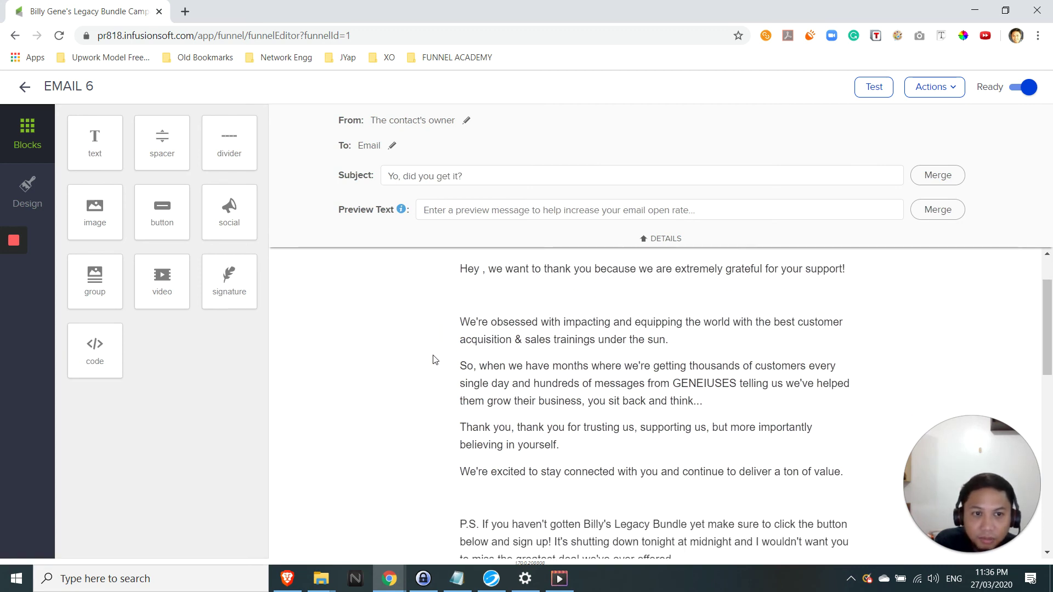
scroll(435, 359, "down", 5)
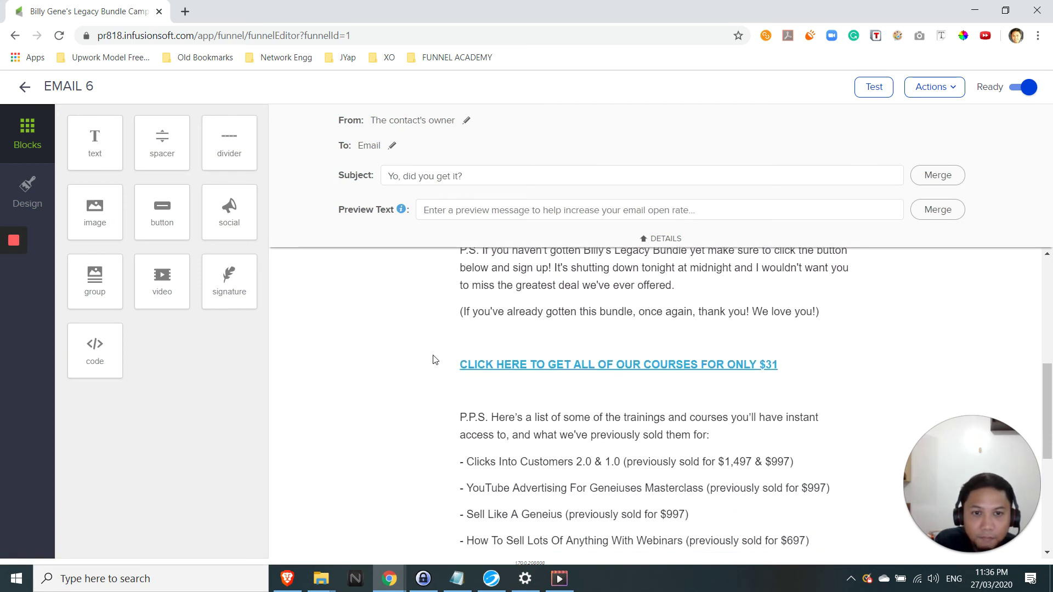
scroll(435, 359, "down", 5)
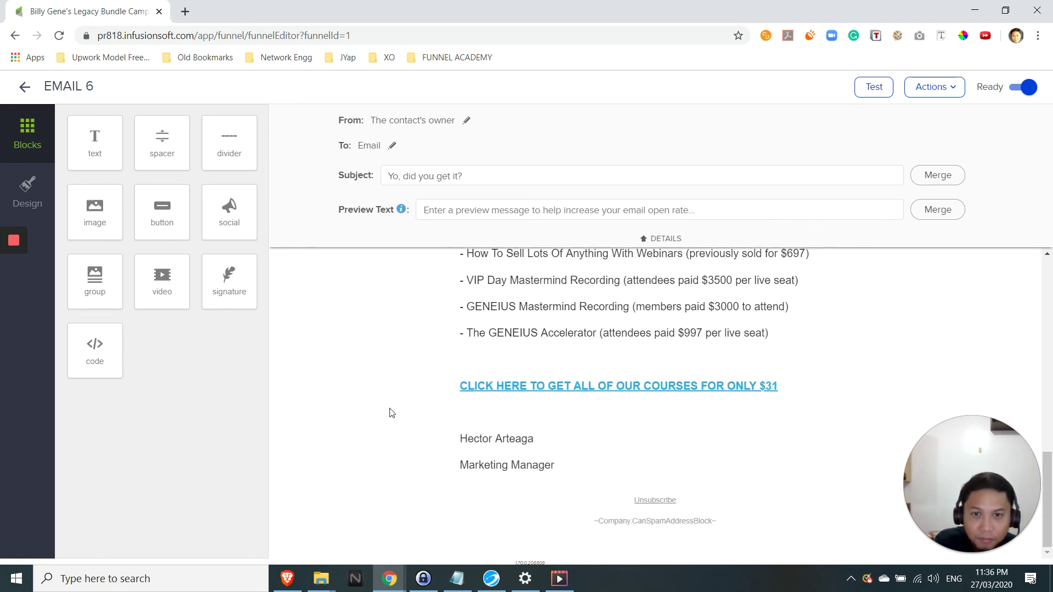
left_click(25, 86)
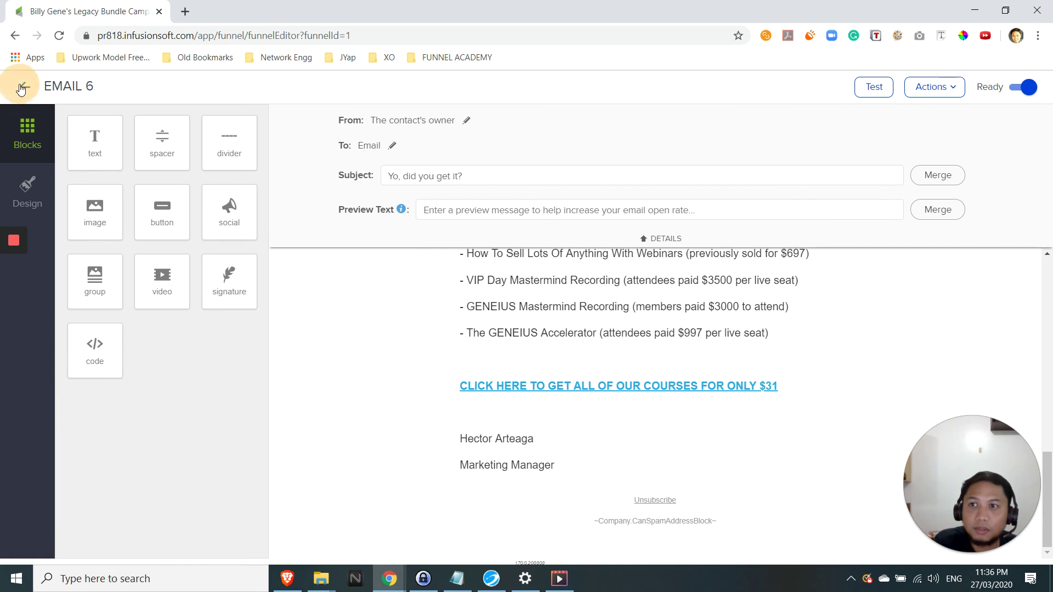
- View the 8-hour delay timer's settings, cancel to keep it unchanged, and open EMAIL 7
left_click(727, 457)
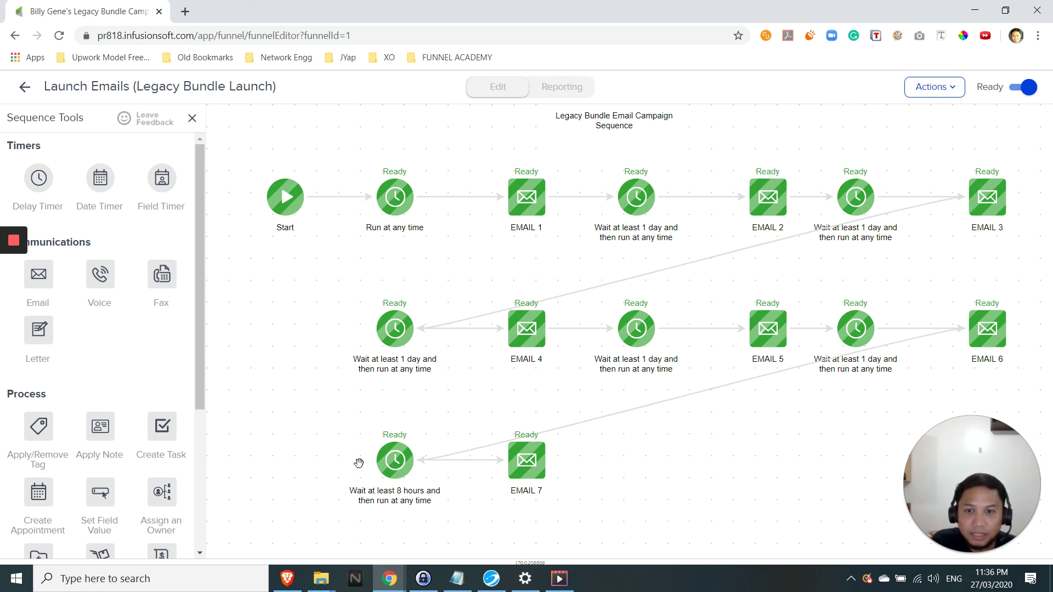
left_click(391, 461)
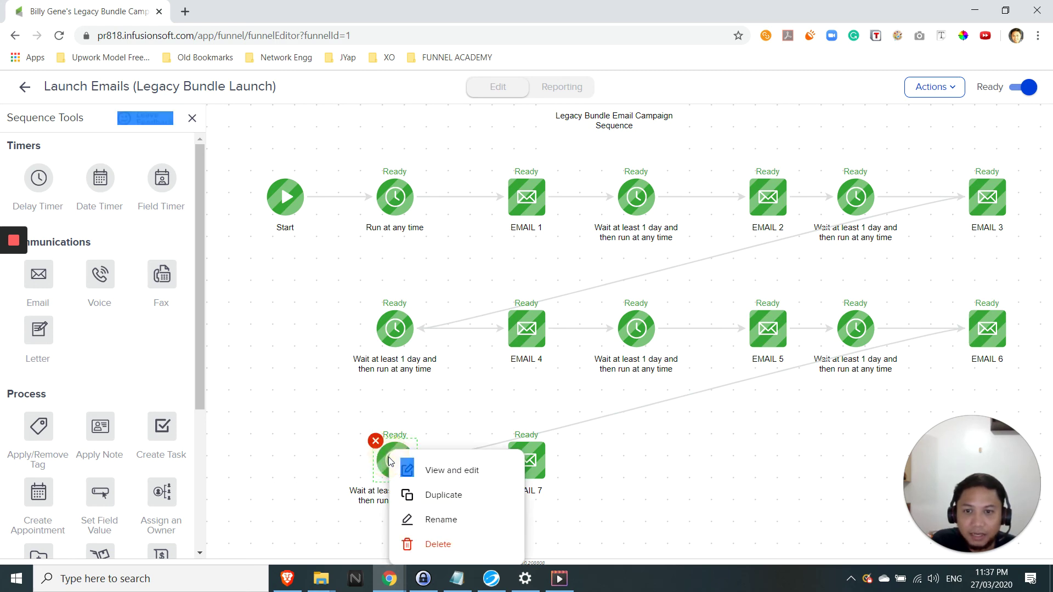
left_click(446, 470)
left_click(369, 364)
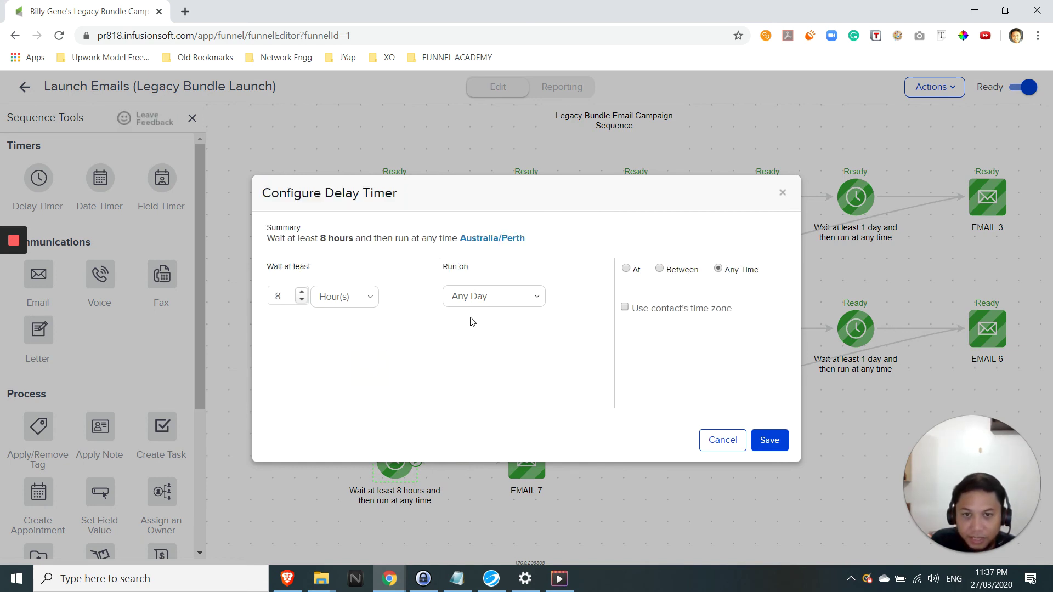
left_click(723, 440)
left_click(524, 460)
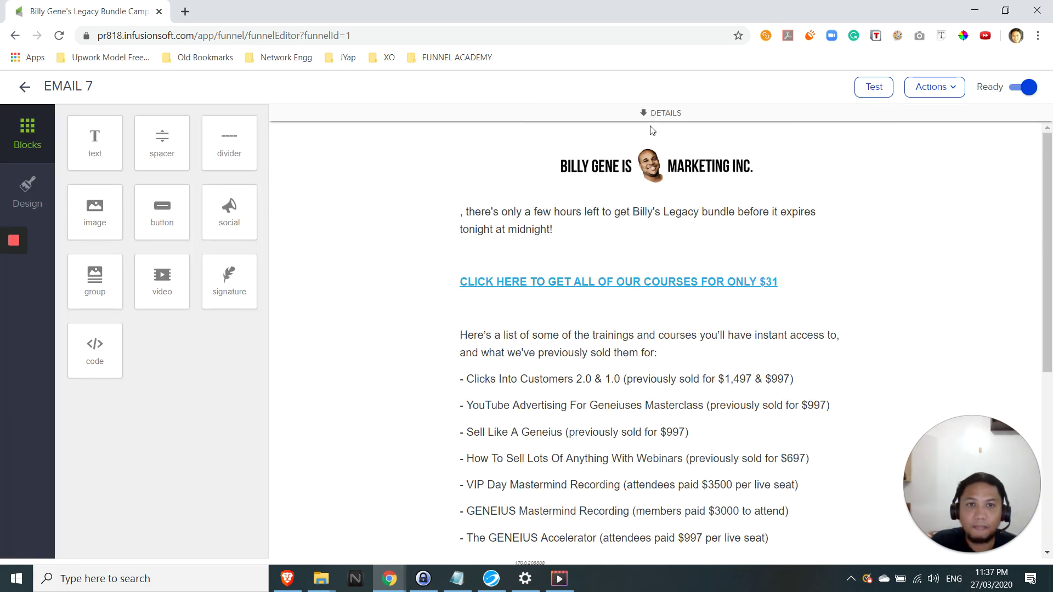
- Review EMAIL 7, subject '[Final Notice] Only a few hours left...', through its body and close it
left_click(653, 112)
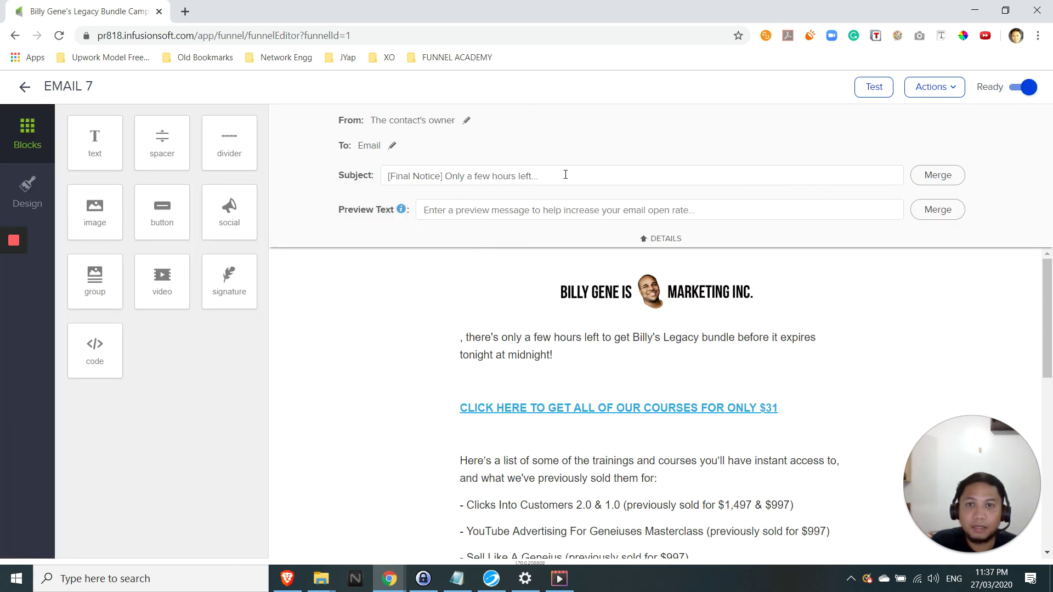
left_click(565, 175)
left_click(384, 315)
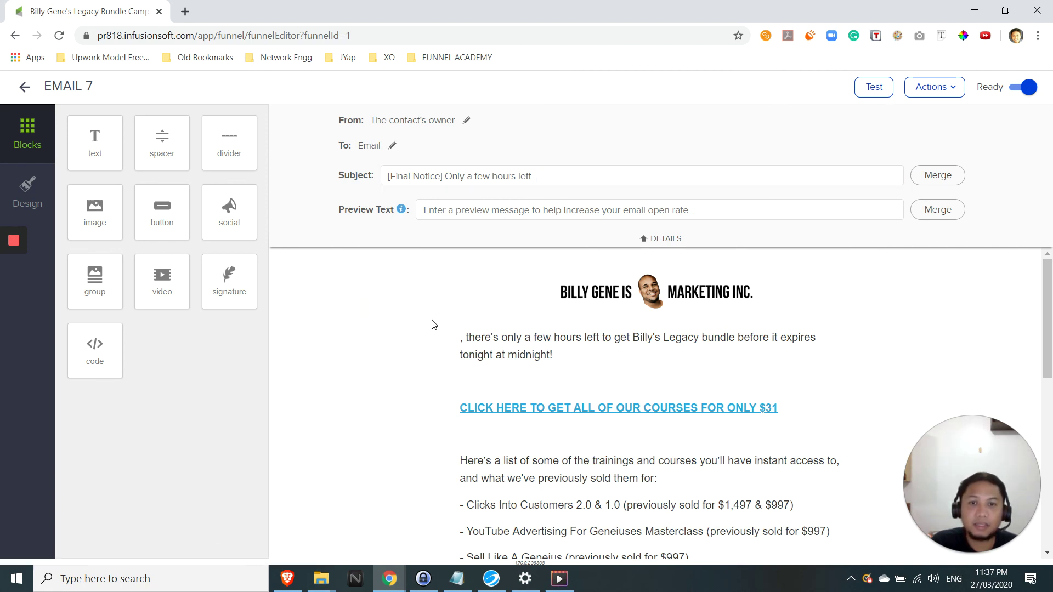
scroll(427, 345, "down", 4)
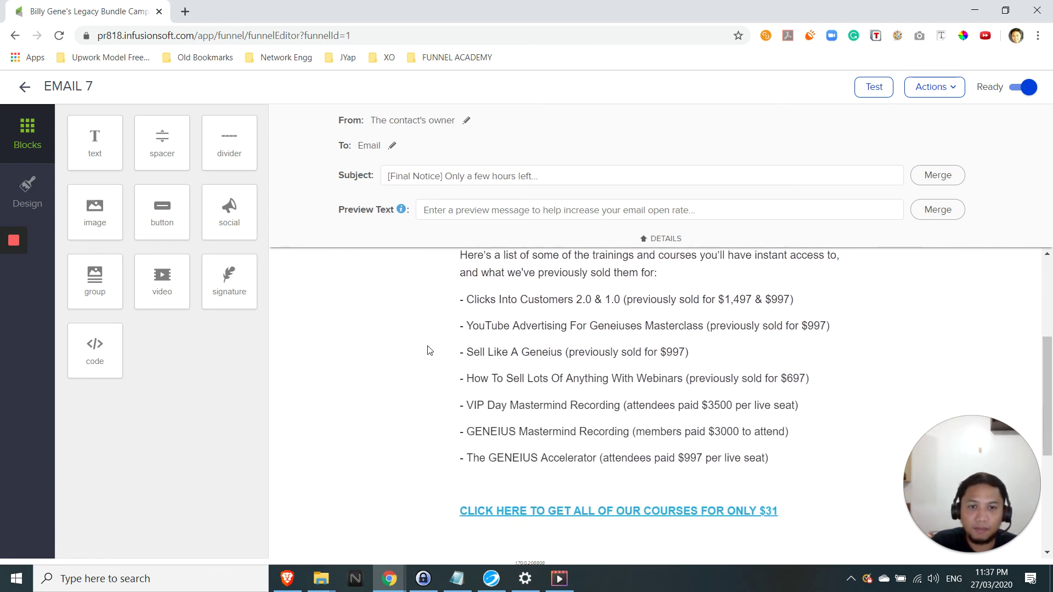
scroll(429, 350, "down", 5)
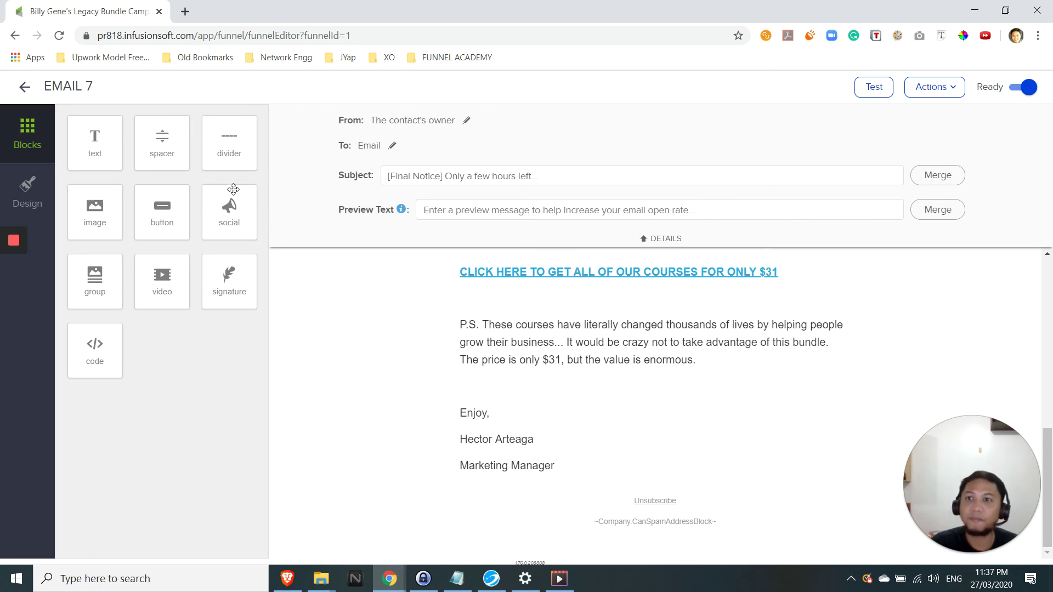
left_click(24, 88)
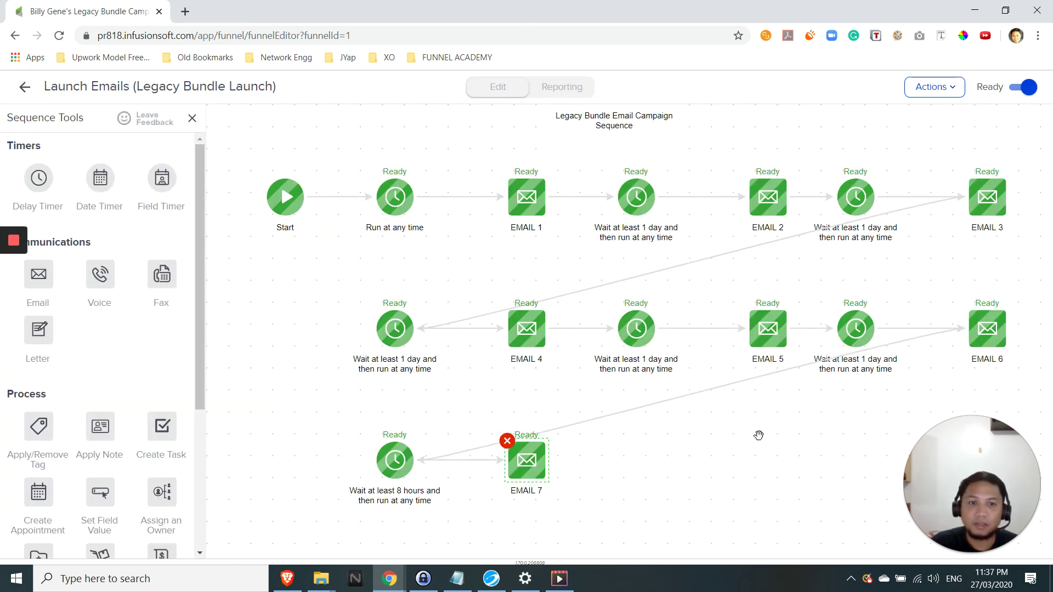